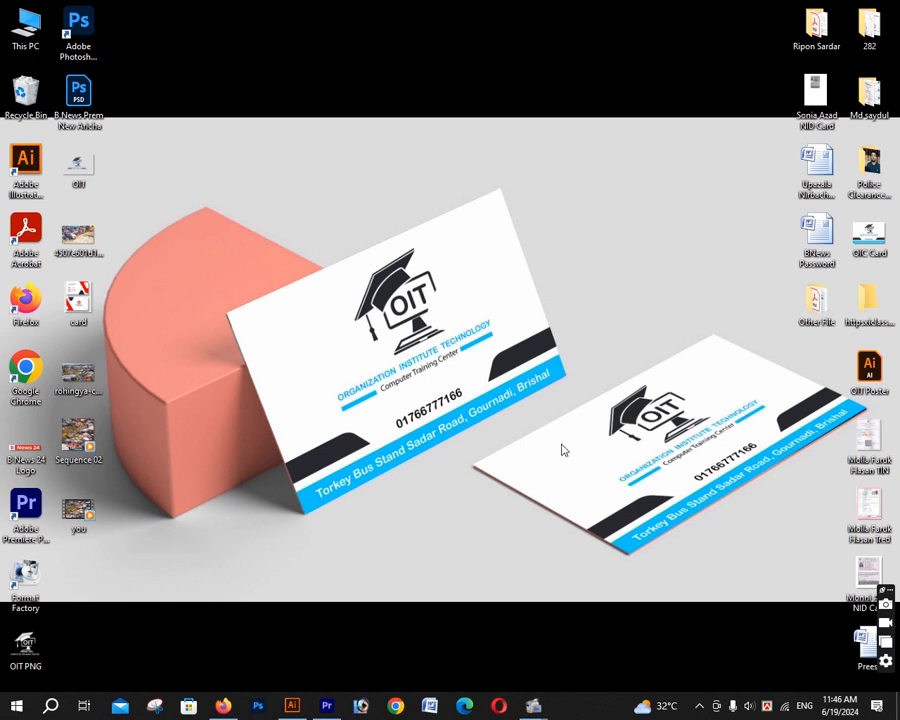
# - View the red-and-white reference visiting card design in the browser, then return to Illustrator
pyautogui.click(224, 706)
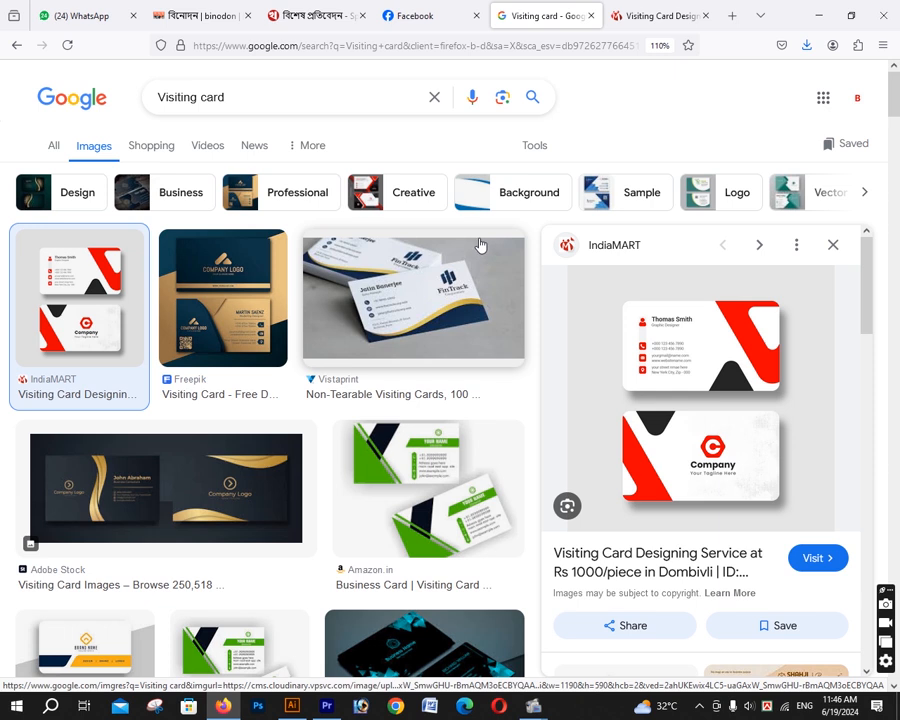
pyautogui.click(678, 17)
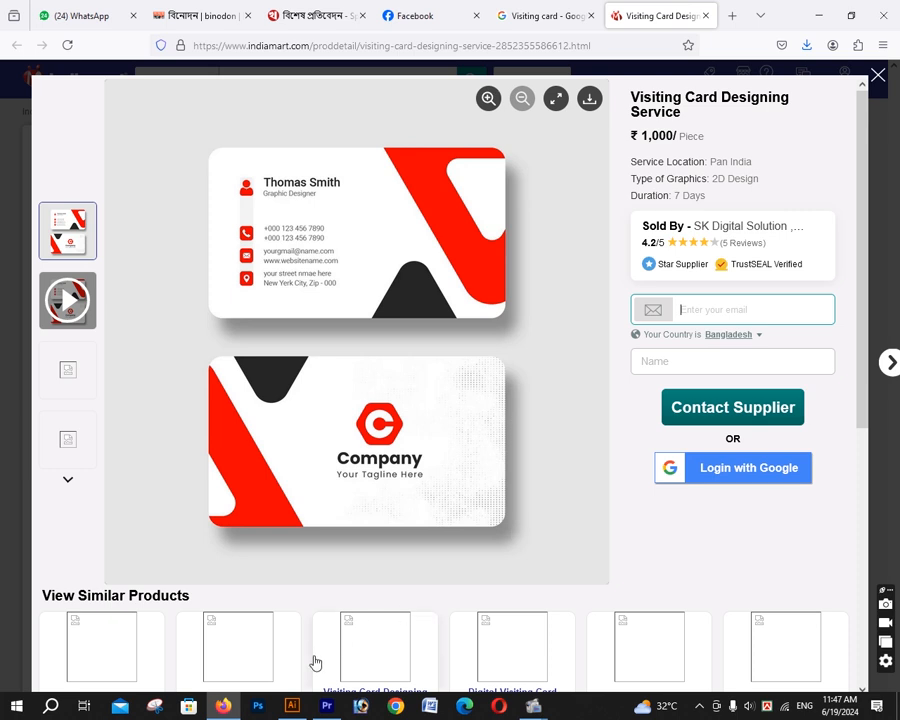
pyautogui.click(292, 706)
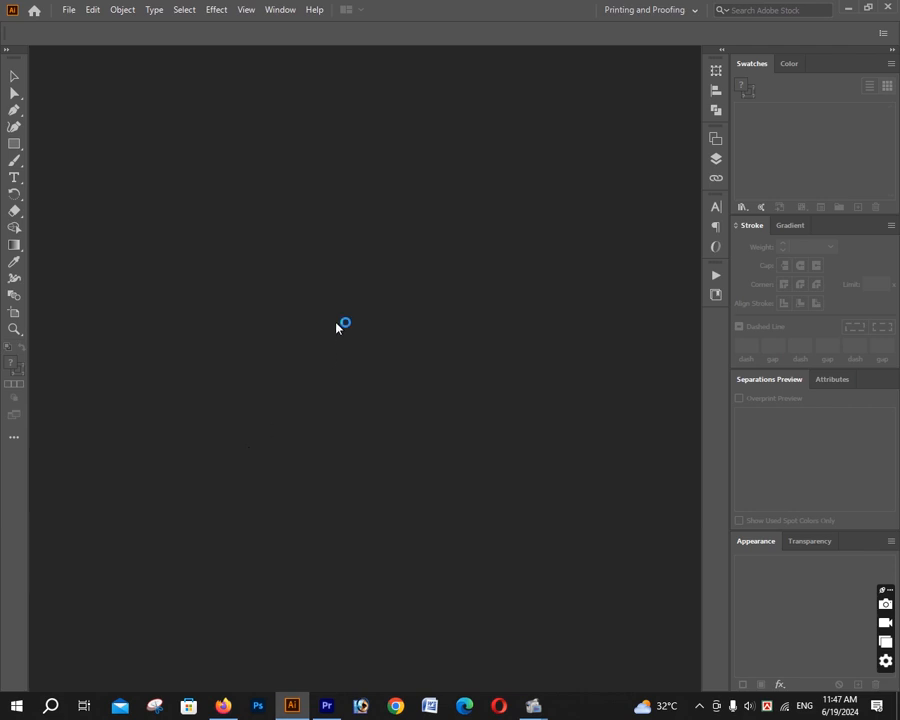
# - Create a new document 3.2 in wide by 2.2 in high in landscape orientation
pyautogui.hotkey('ctrl', 'n')
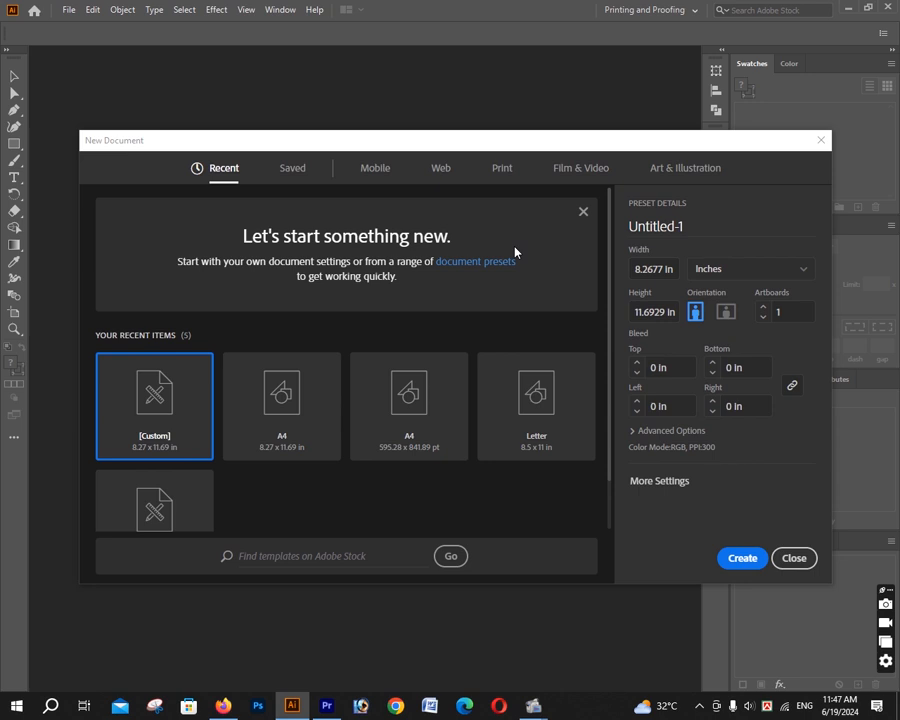
pyautogui.moveTo(548, 147); pyautogui.dragTo(512, 114)
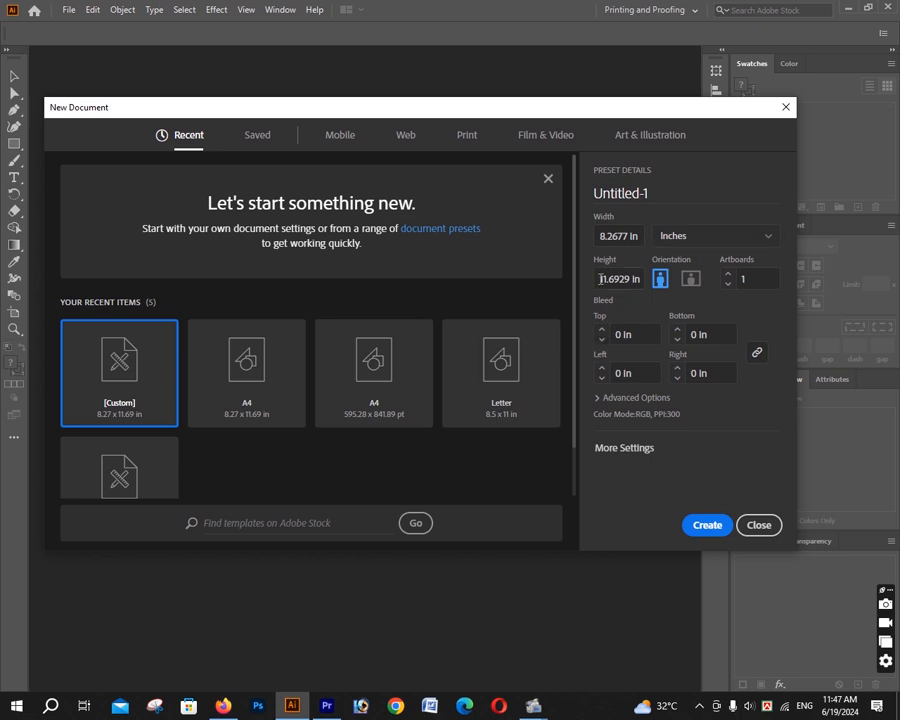
pyautogui.moveTo(601, 279); pyautogui.dragTo(658, 280)
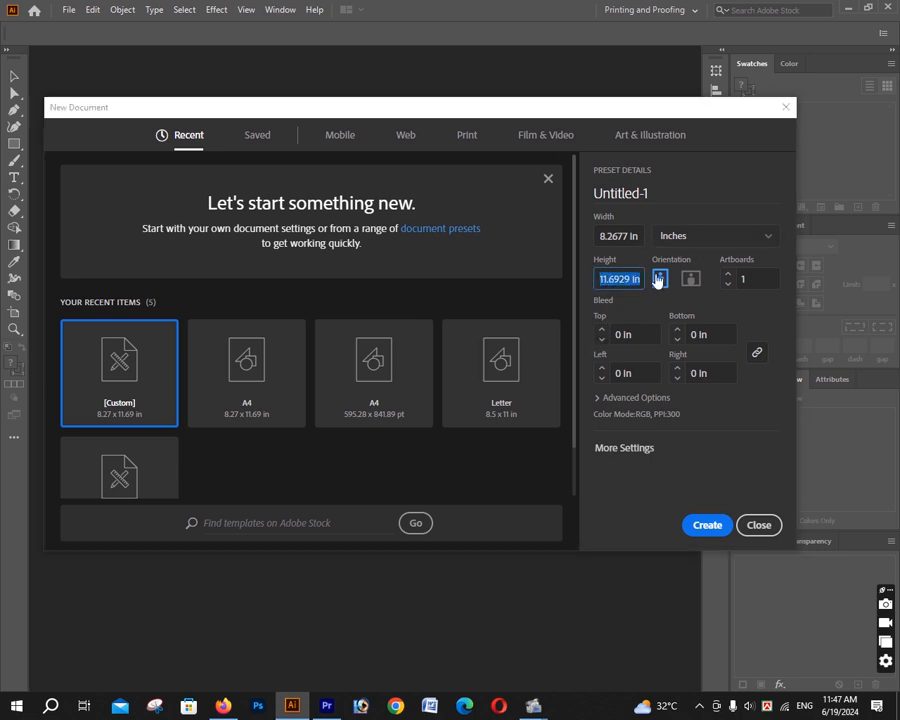
pyautogui.write('2.2')
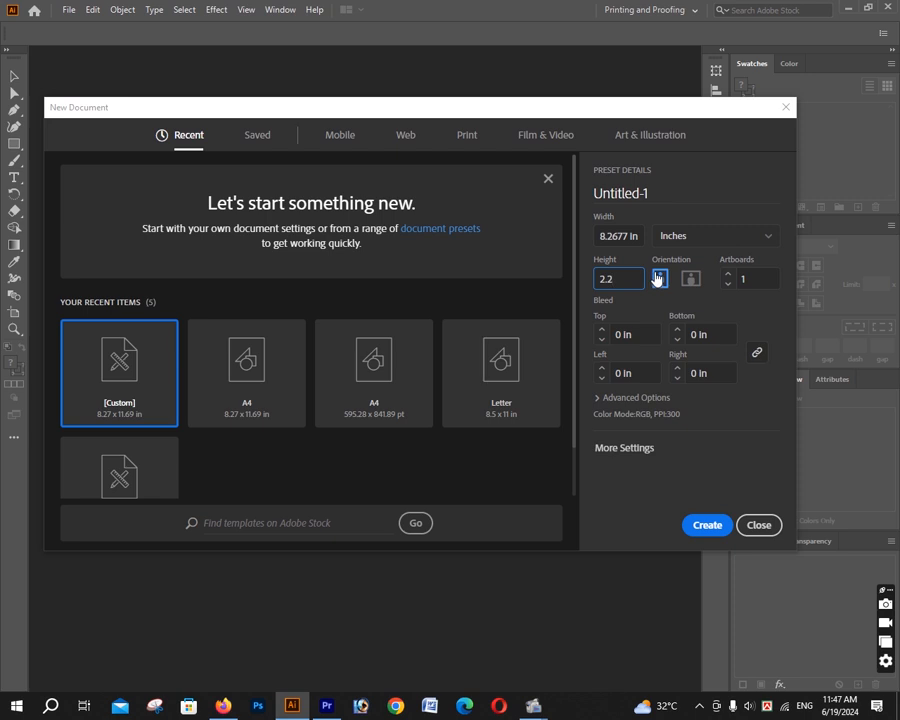
pyautogui.moveTo(642, 237); pyautogui.dragTo(577, 244)
pyautogui.write('3.2')
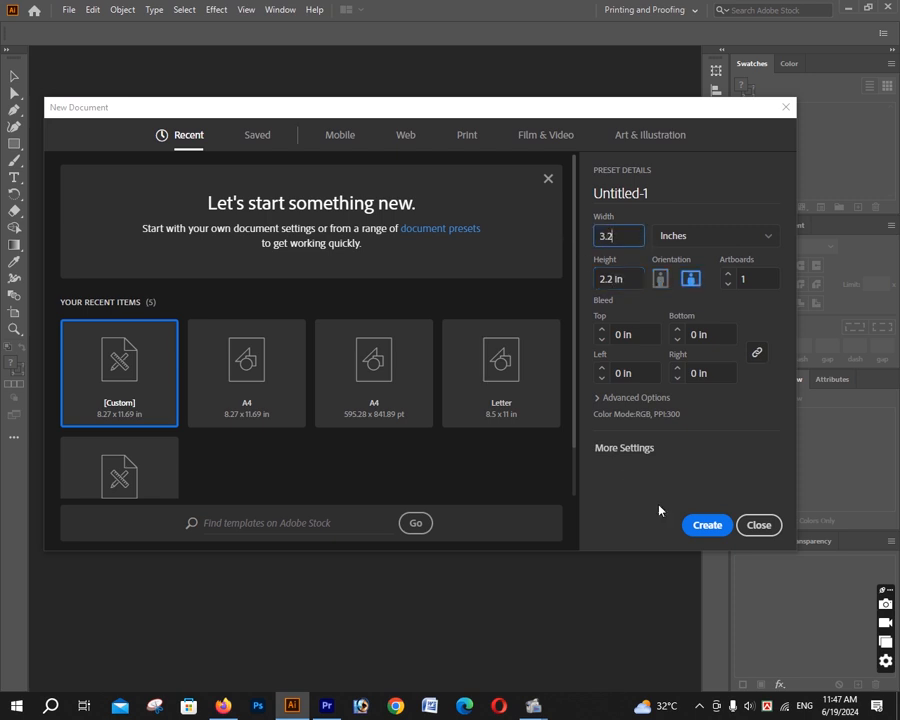
pyautogui.click(707, 530)
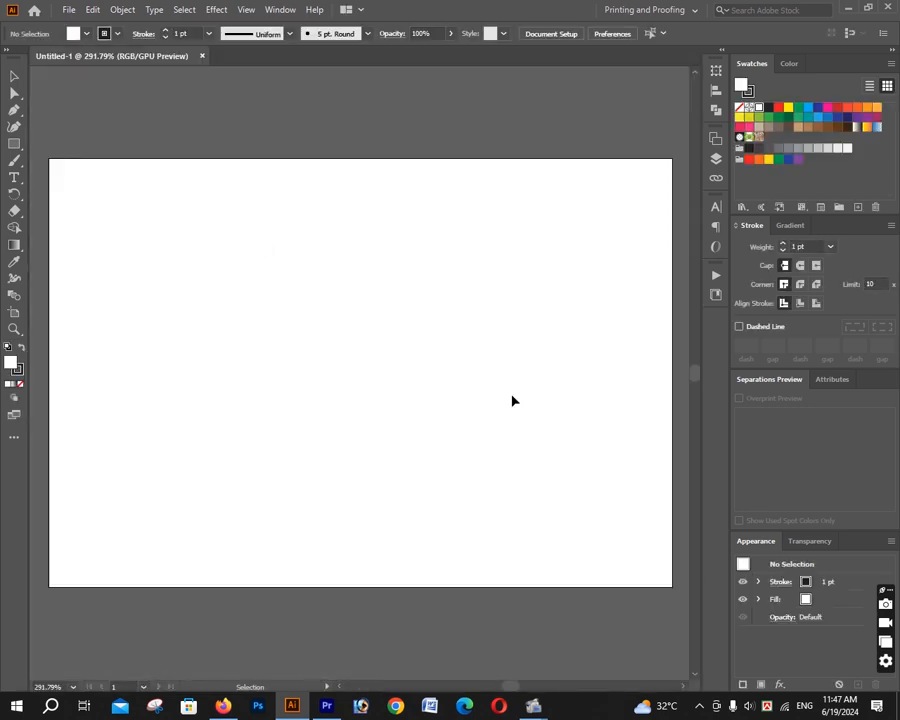
# - Zoom out and undock the new document into a floating window
pyautogui.hotkey('ctrl', '-')
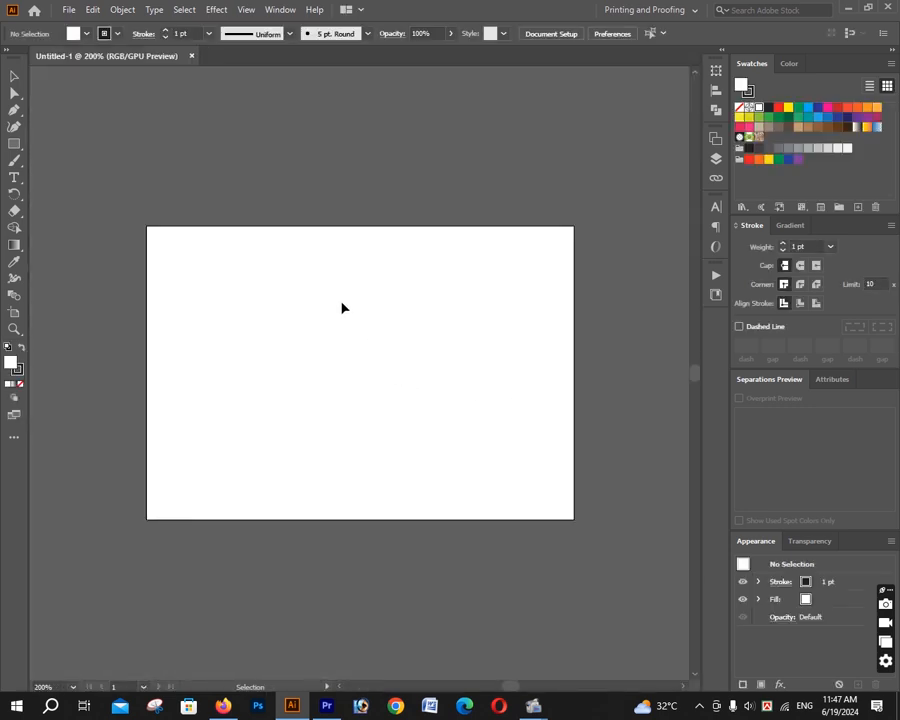
pyautogui.moveTo(157, 71); pyautogui.dragTo(153, 86)
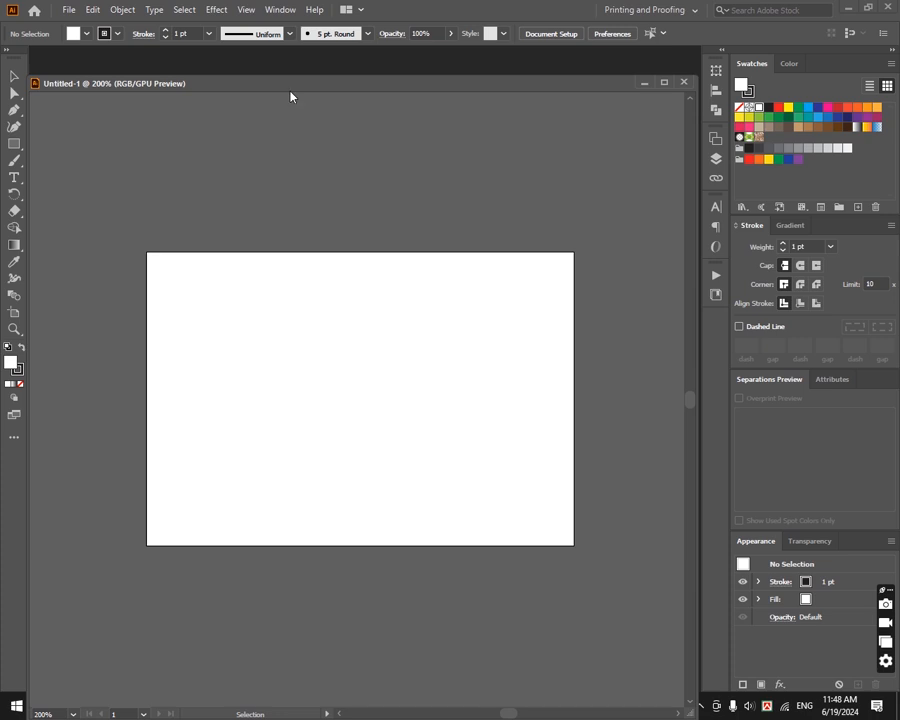
pyautogui.moveTo(290, 89); pyautogui.dragTo(288, 152)
# - Open the card image file from the Desktop as a reference
pyautogui.hotkey('ctrl', 'o')
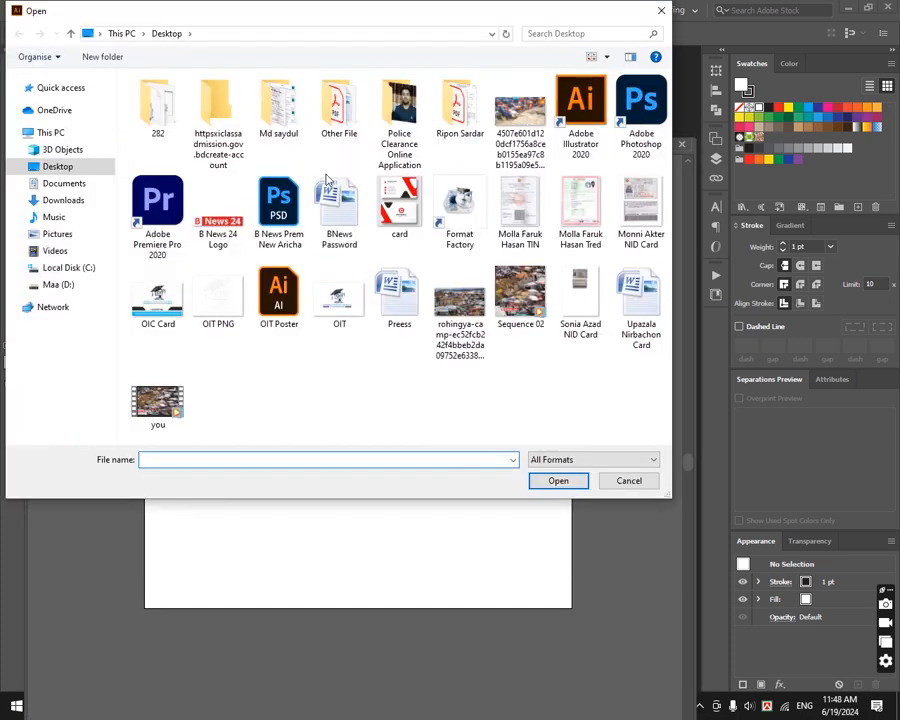
pyautogui.click(396, 215)
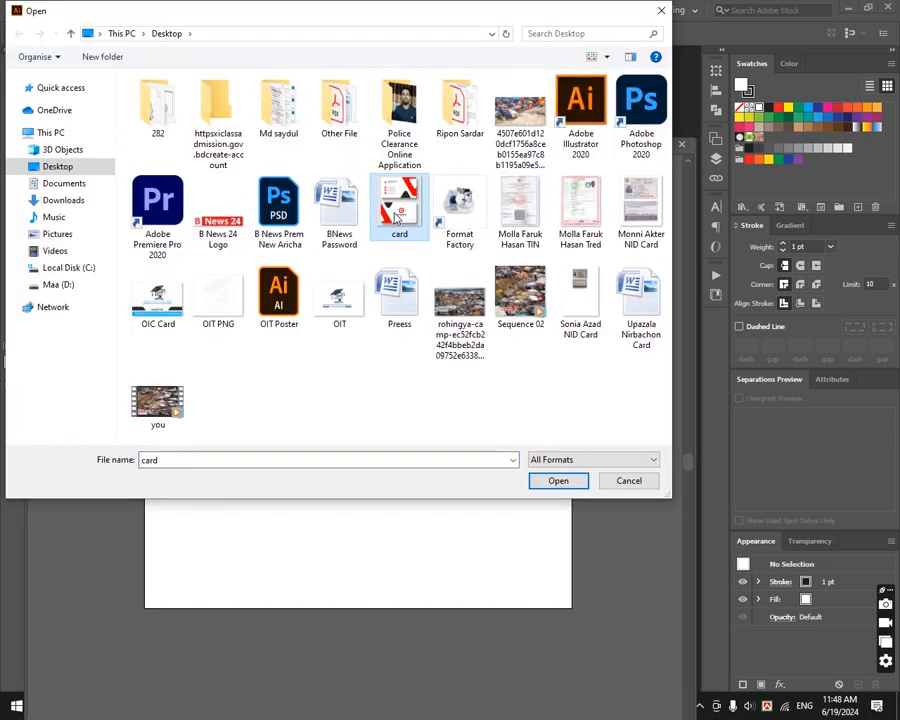
pyautogui.click(562, 480)
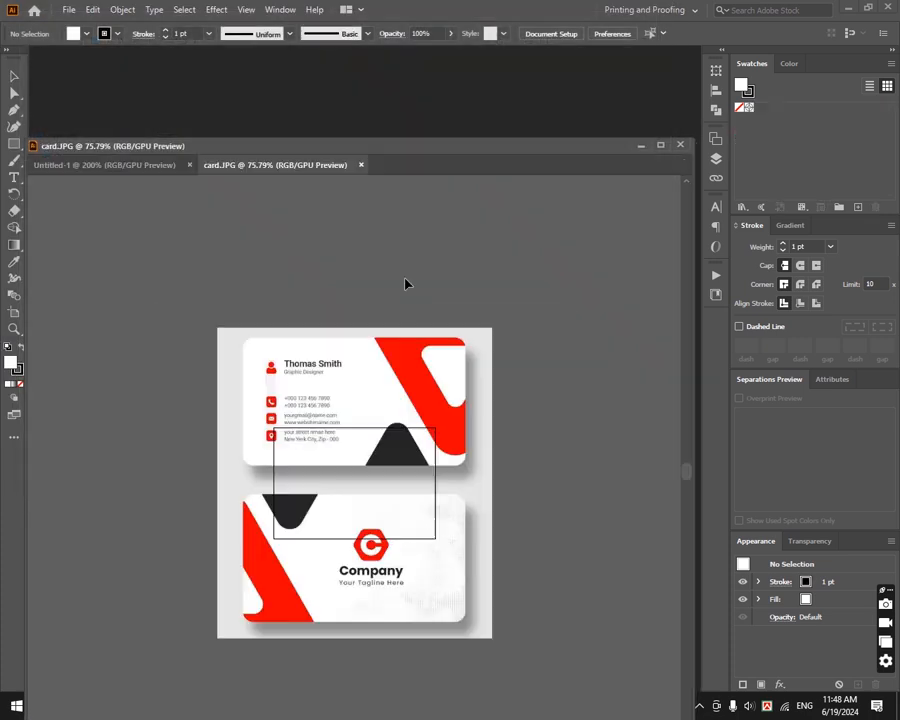
# - Move the card image up in the document so its lower card design sits near the top of the window
pyautogui.moveTo(334, 380); pyautogui.dragTo(543, 345)
pyautogui.moveTo(541, 389); pyautogui.dragTo(418, 329)
pyautogui.click(483, 394)
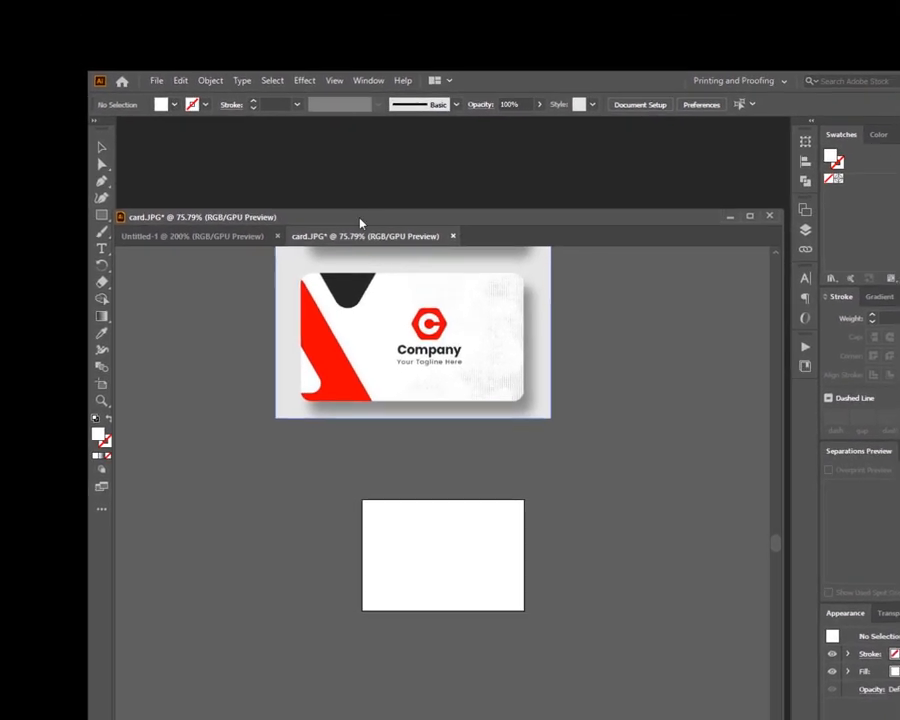
pyautogui.moveTo(360, 218); pyautogui.dragTo(380, 171)
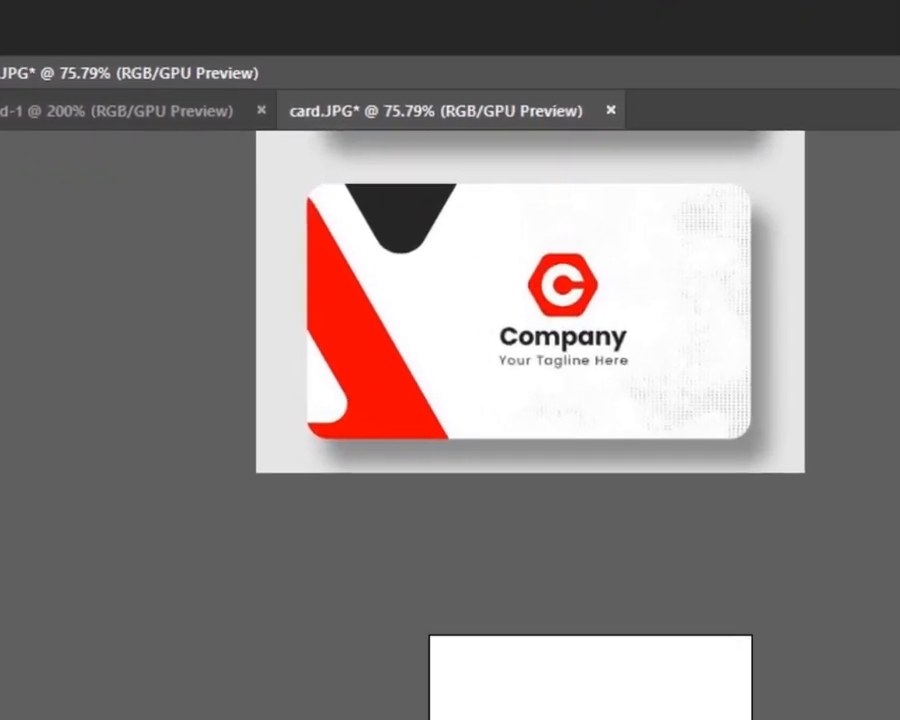
# - Create a rectangle 3.2 in wide by 2.2 in high with the Rectangle tool
pyautogui.click(800, 615)
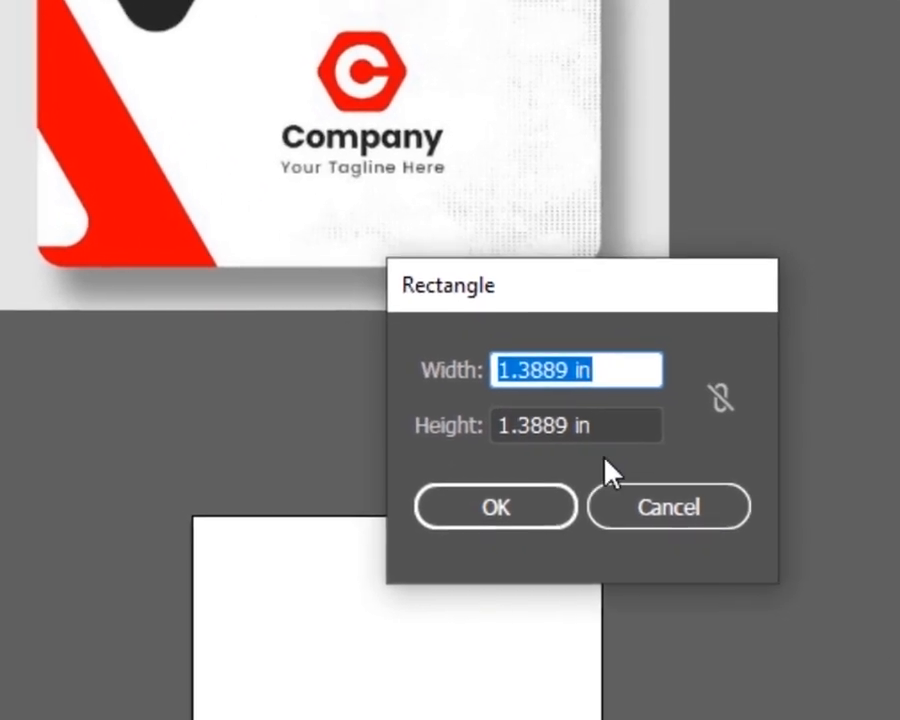
pyautogui.moveTo(690, 464); pyautogui.dragTo(485, 495)
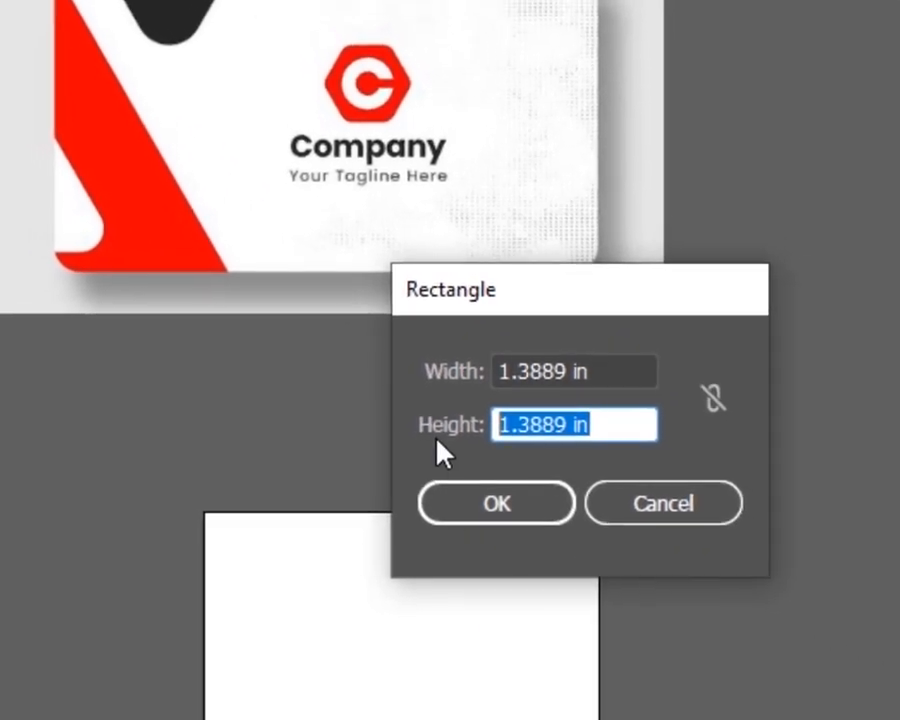
pyautogui.write('2.2')
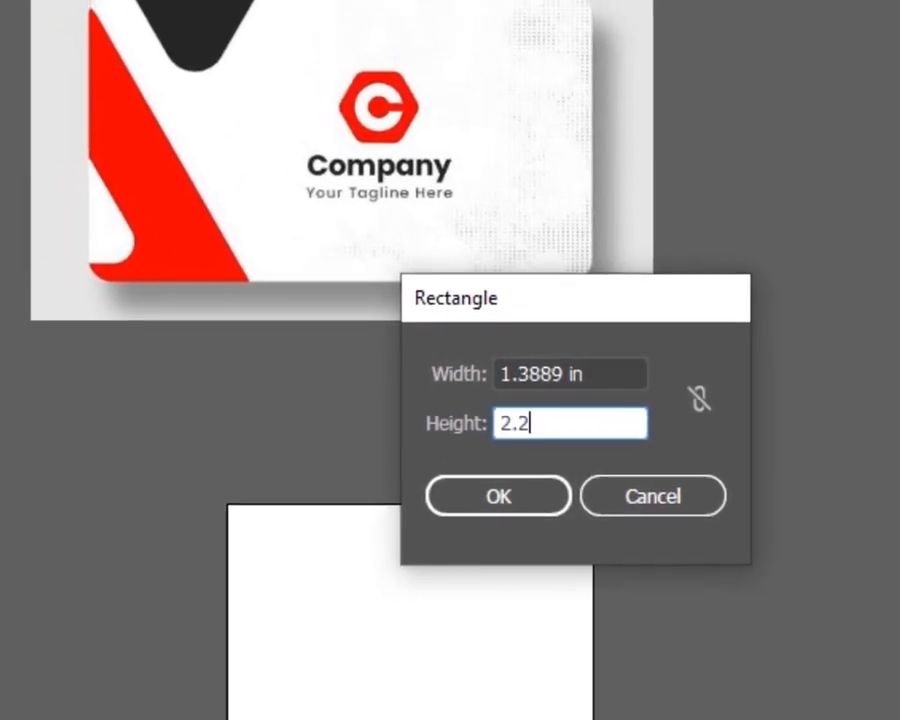
pyautogui.write(' in')
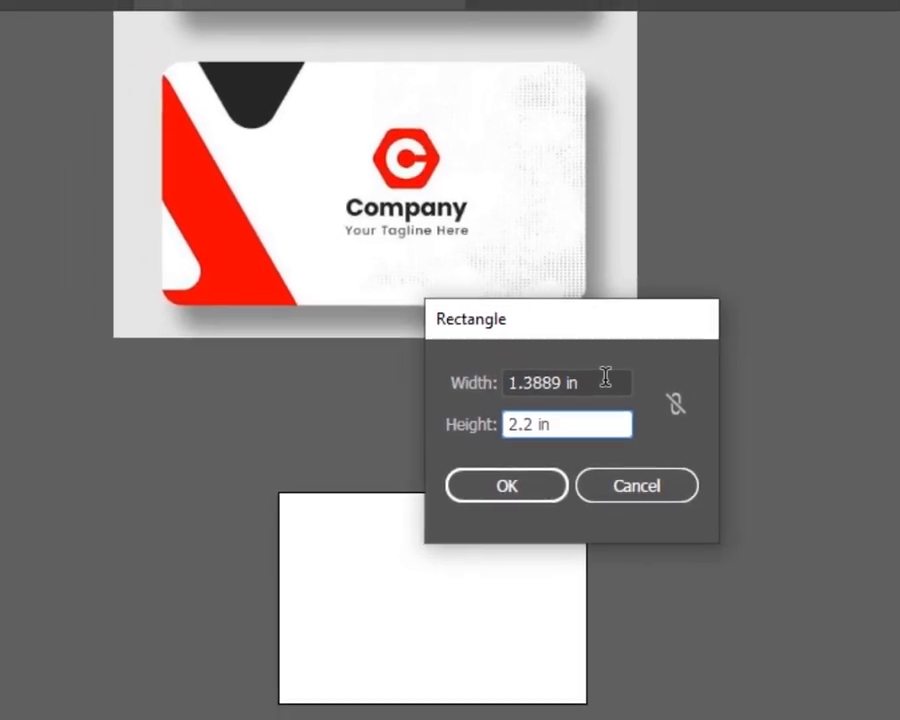
pyautogui.click(605, 380)
pyautogui.write('3.2')
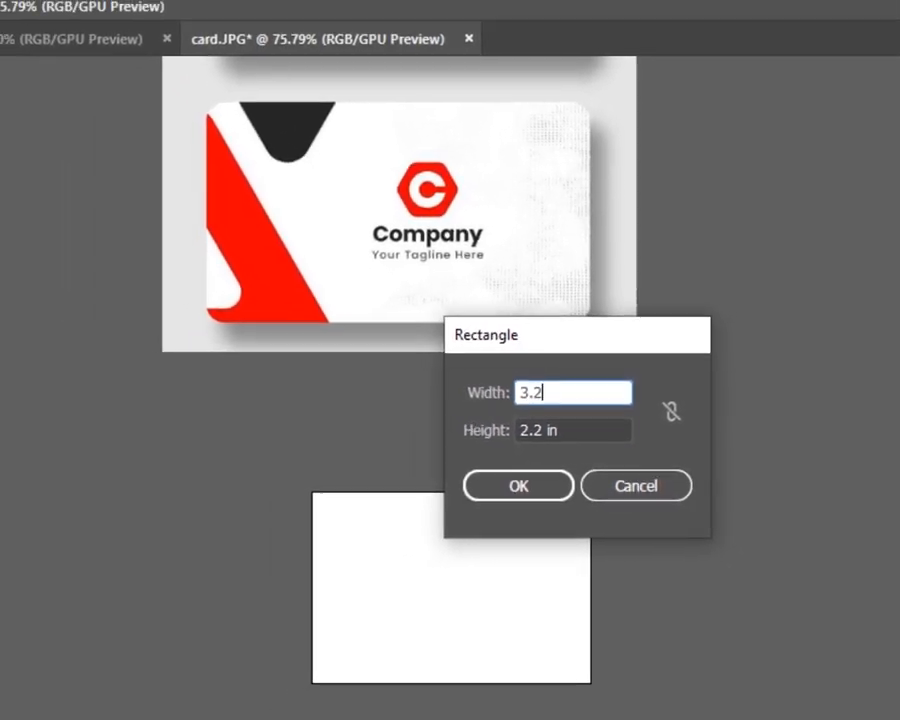
pyautogui.write(' in')
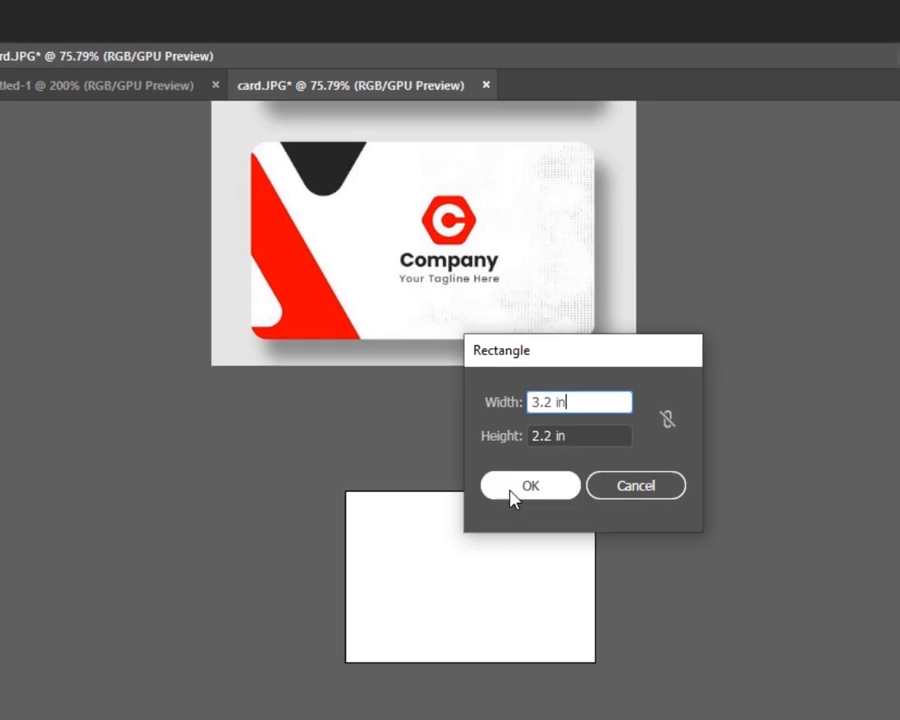
pyautogui.click(512, 488)
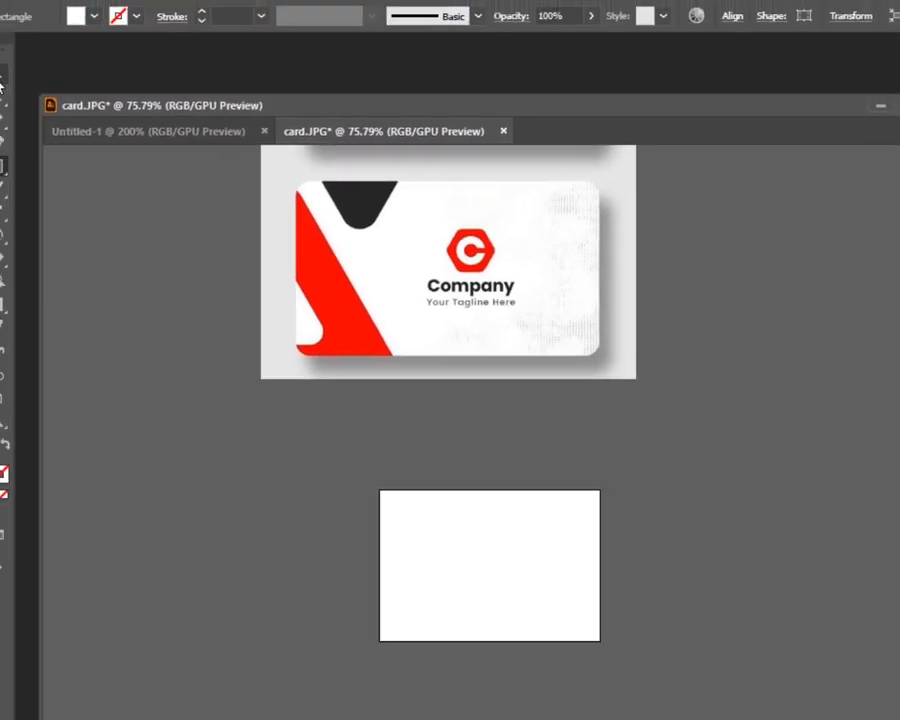
# - Move the new rectangle to the left of the other white box
pyautogui.click(1, 84)
pyautogui.click(335, 593)
pyautogui.moveTo(400, 710); pyautogui.dragTo(189, 502)
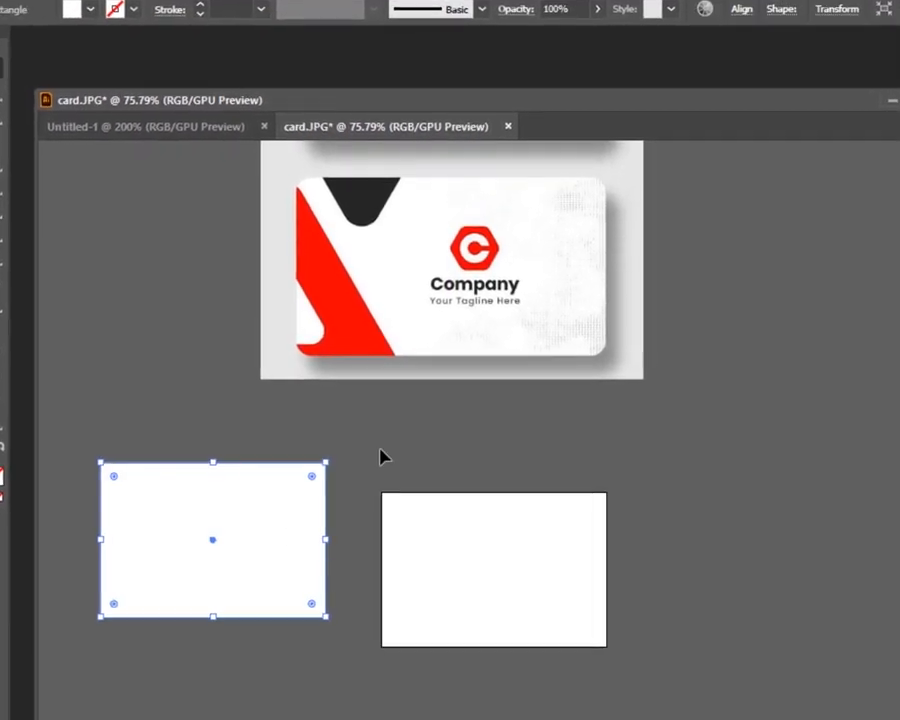
pyautogui.click(382, 455)
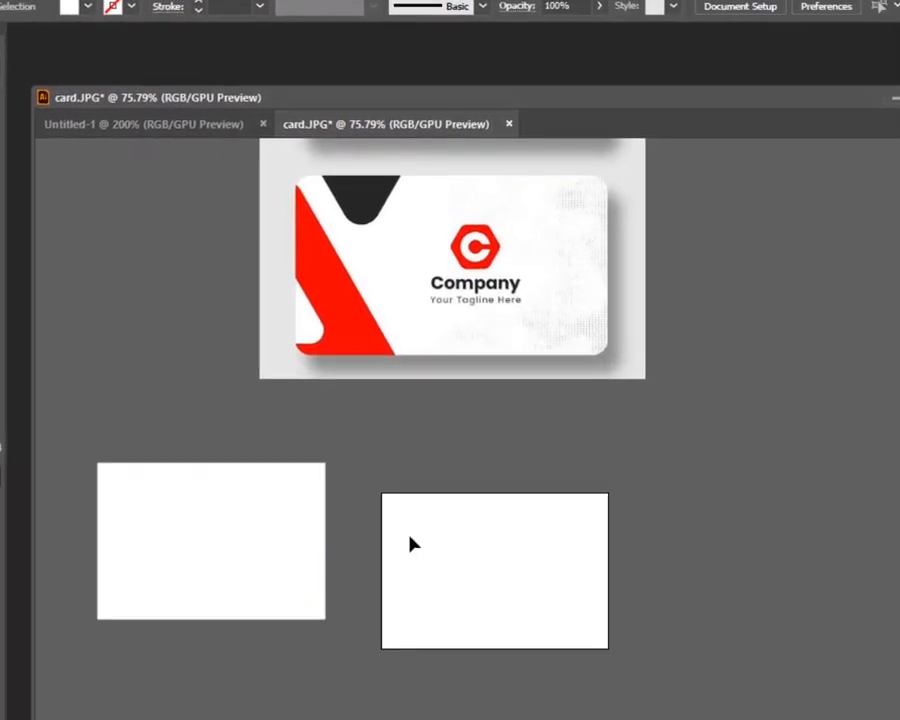
# - Round all corners of the rectangle slightly using its corner widgets
pyautogui.click(231, 557)
pyautogui.click(360, 590)
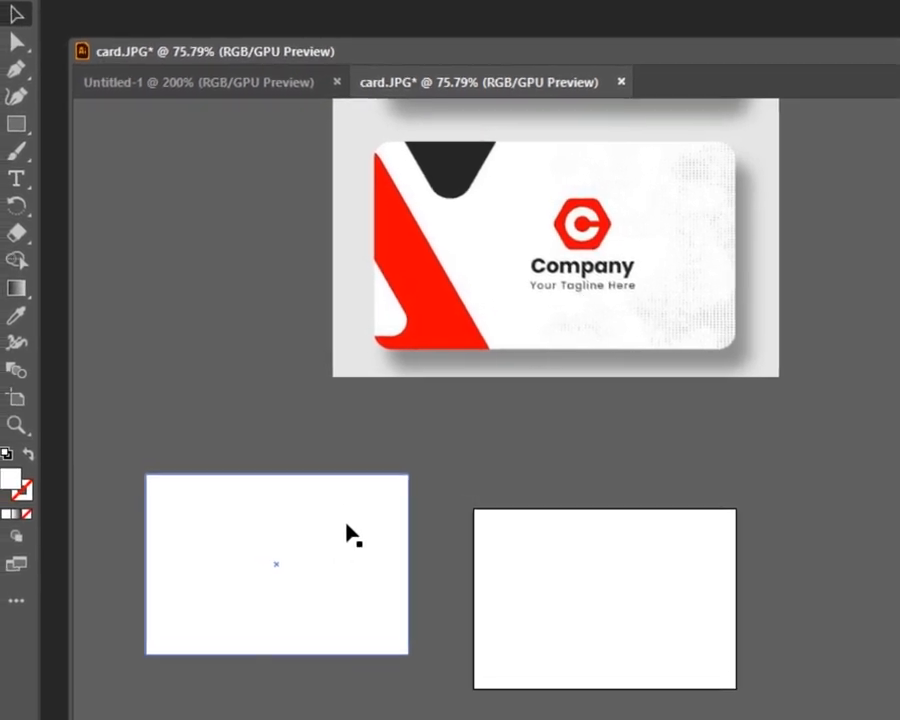
pyautogui.click(350, 533)
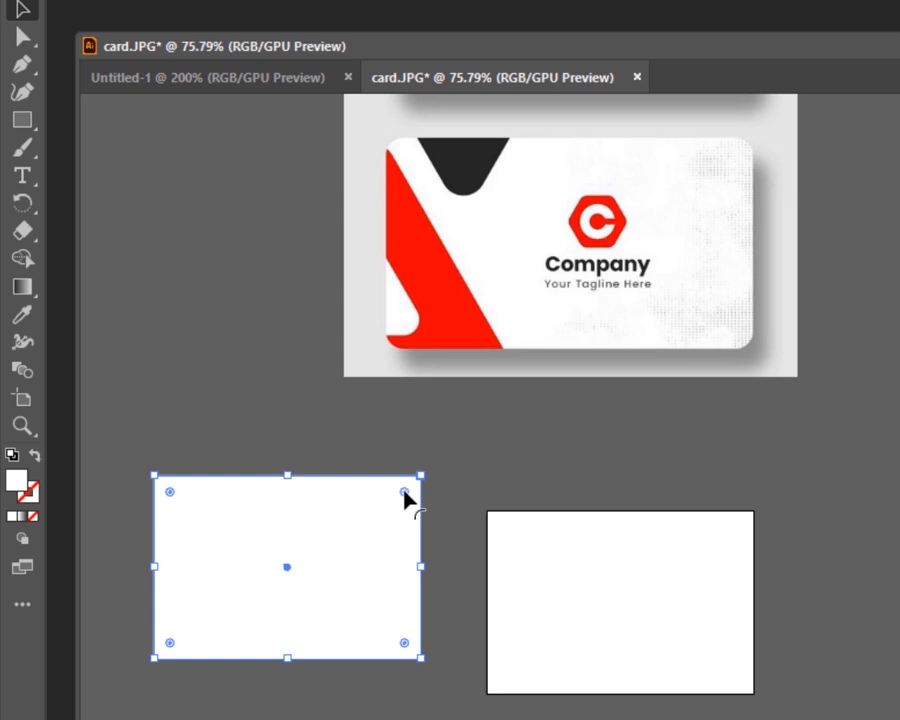
pyautogui.moveTo(404, 491); pyautogui.dragTo(398, 494)
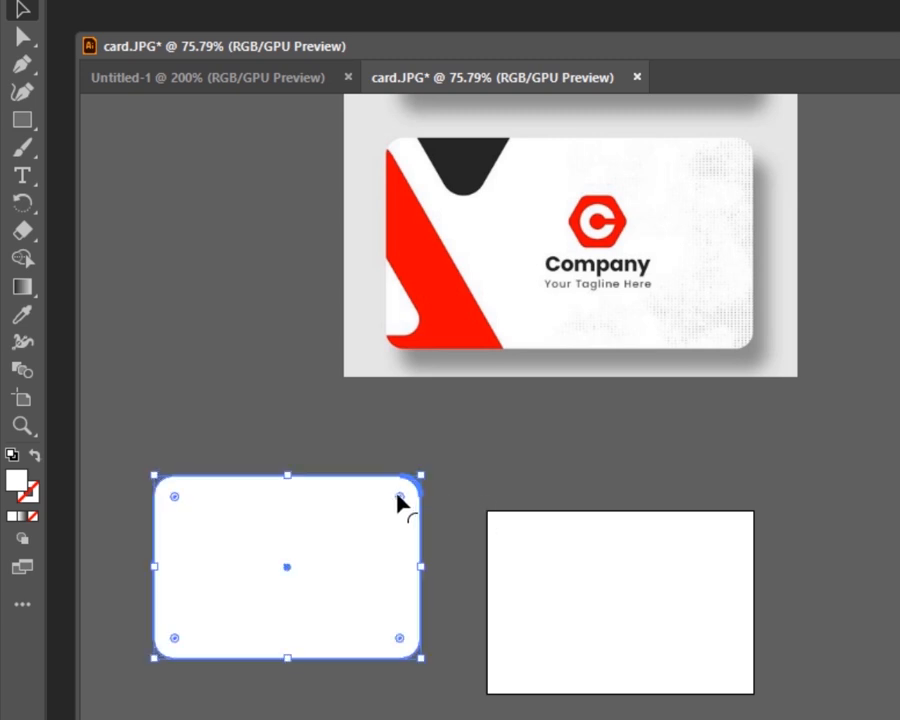
pyautogui.click(413, 197)
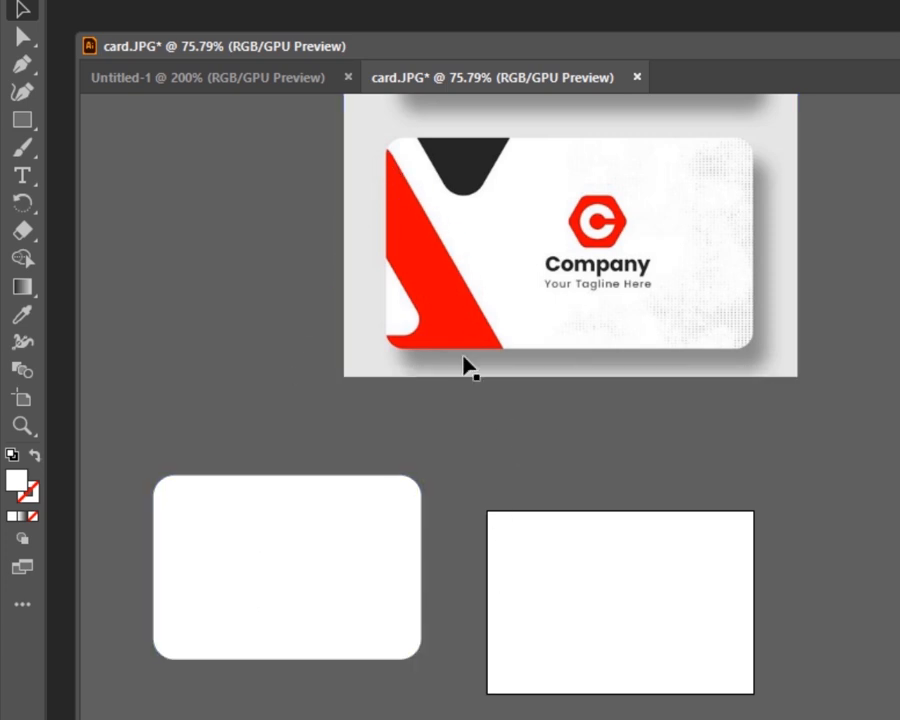
pyautogui.click(418, 629)
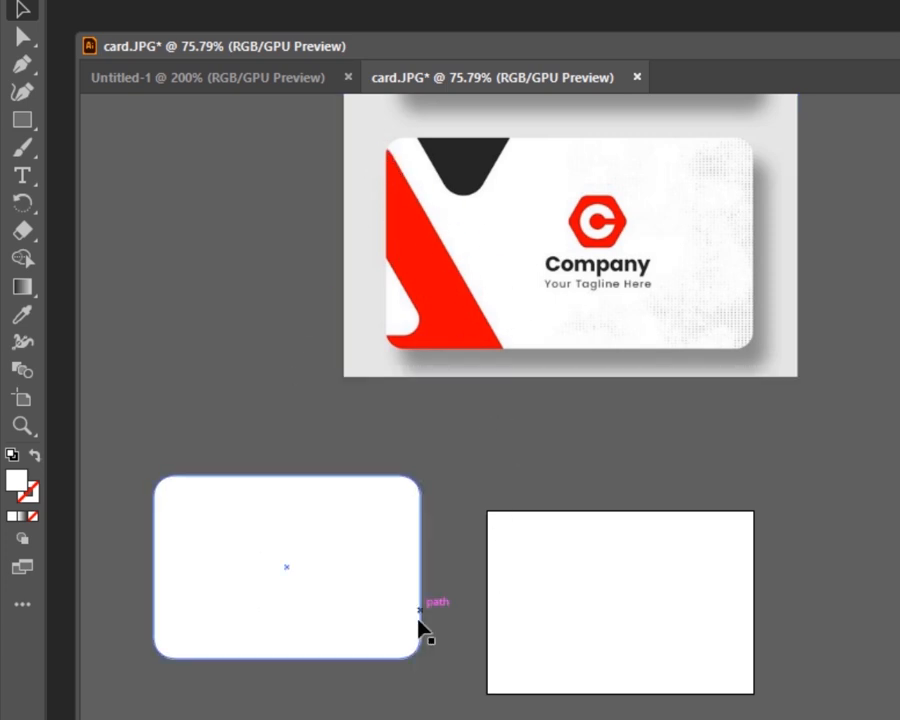
pyautogui.click(381, 161)
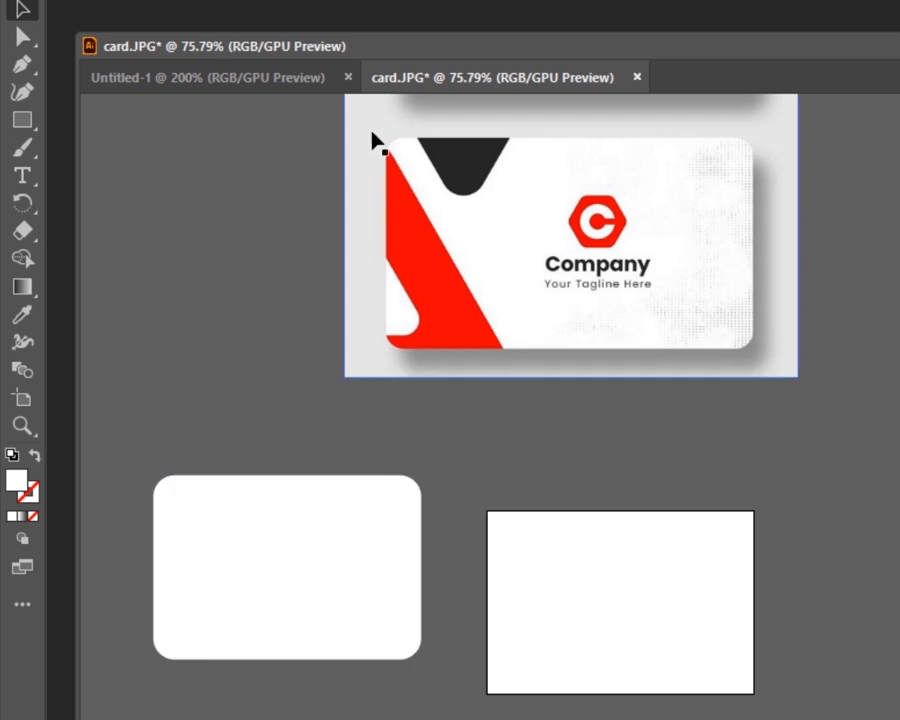
pyautogui.click(425, 549)
pyautogui.click(386, 594)
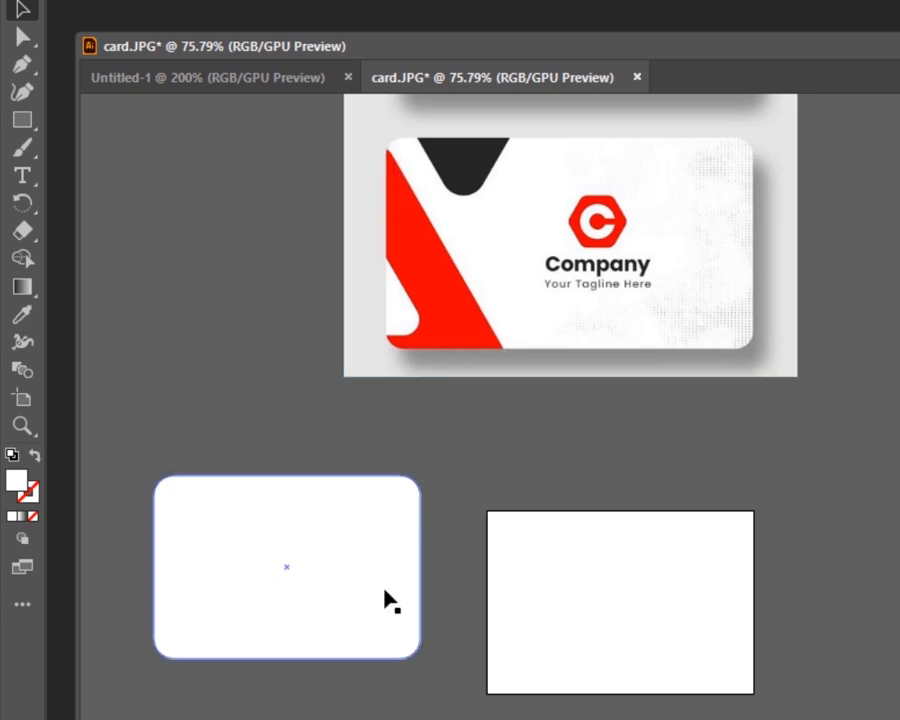
pyautogui.click(236, 395)
# - Draw a diagonal Pen line across the rounded rectangle's left side and select it together with the rectangle
pyautogui.press('p')
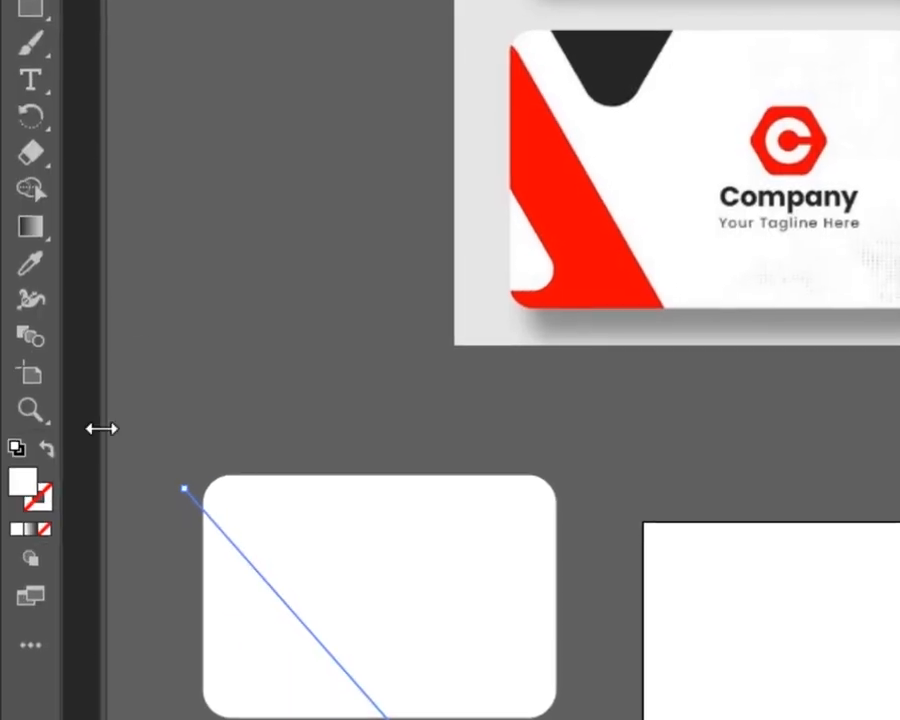
pyautogui.press('v')
pyautogui.click(279, 370)
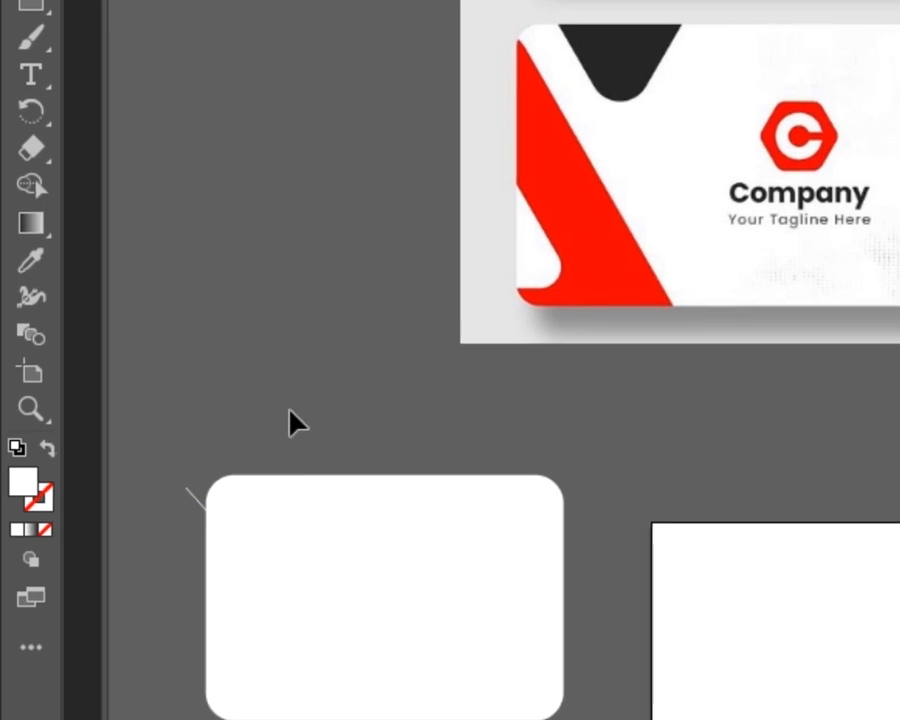
pyautogui.moveTo(388, 356); pyautogui.dragTo(340, 705)
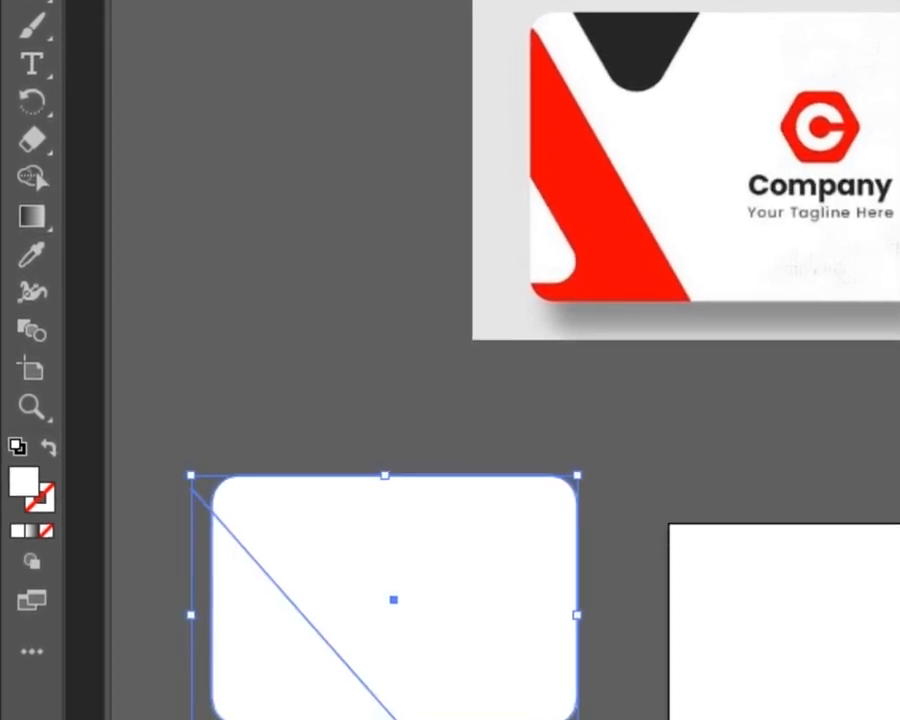
# - Fill the section of the rounded rectangle left of the diagonal line with red using the Shape Builder tool
pyautogui.click(37, 177)
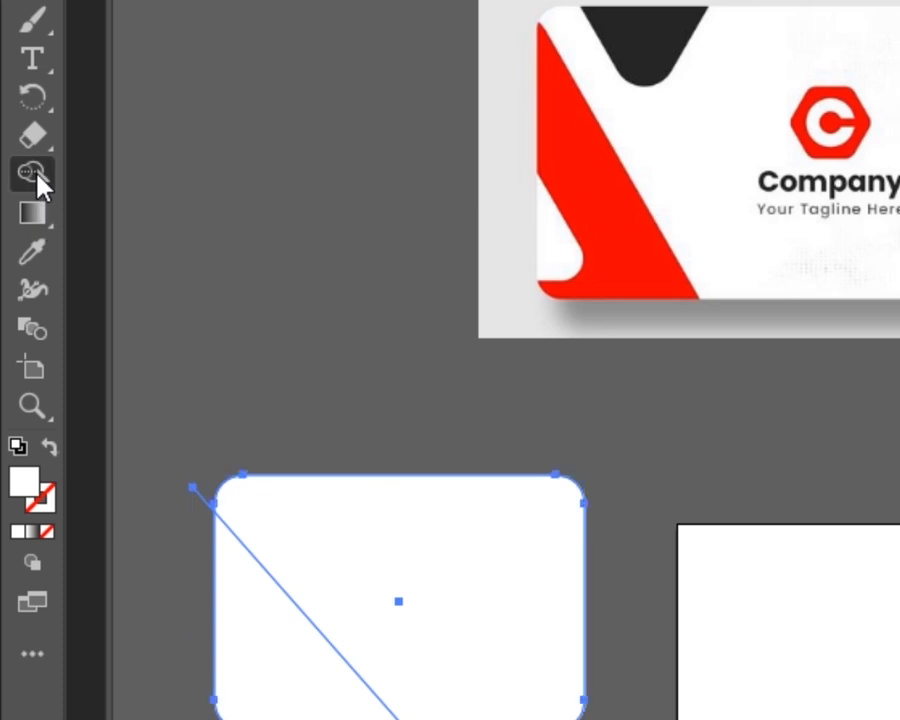
pyautogui.click(37, 258)
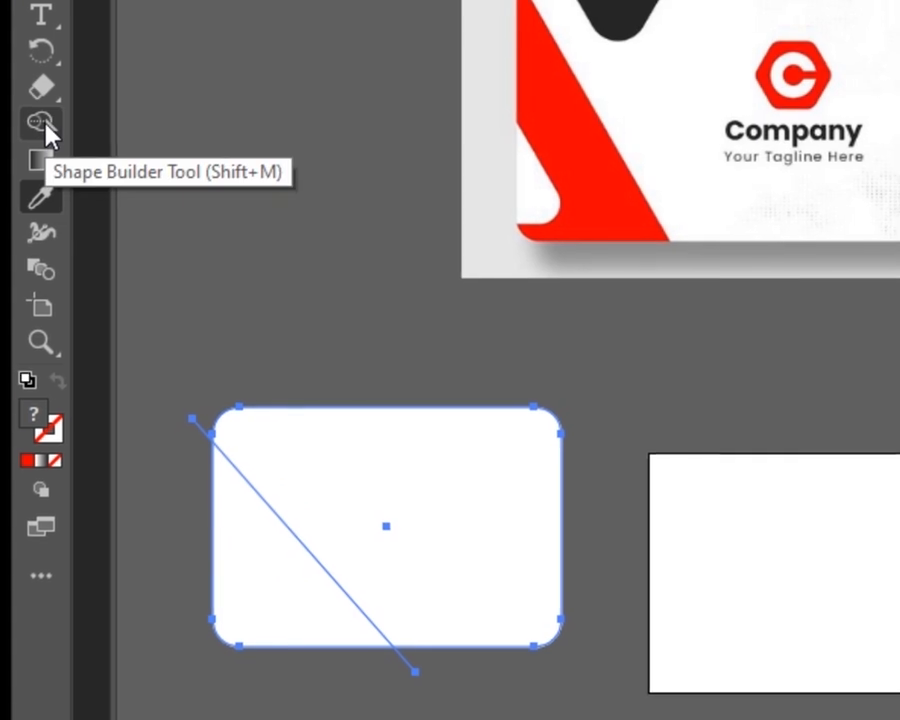
pyautogui.click(42, 124)
pyautogui.click(261, 577)
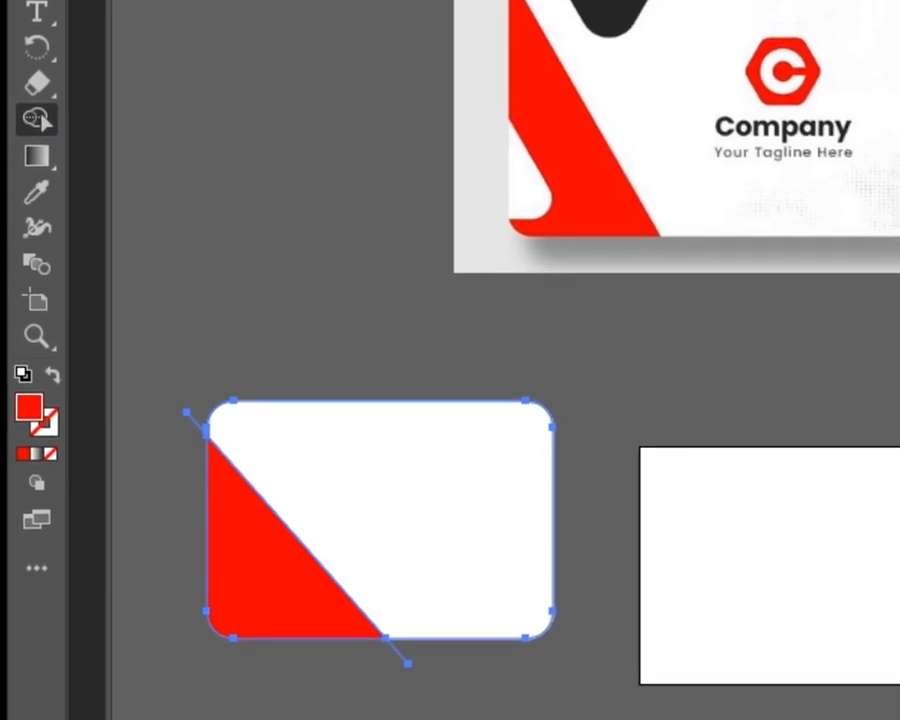
pyautogui.press('v')
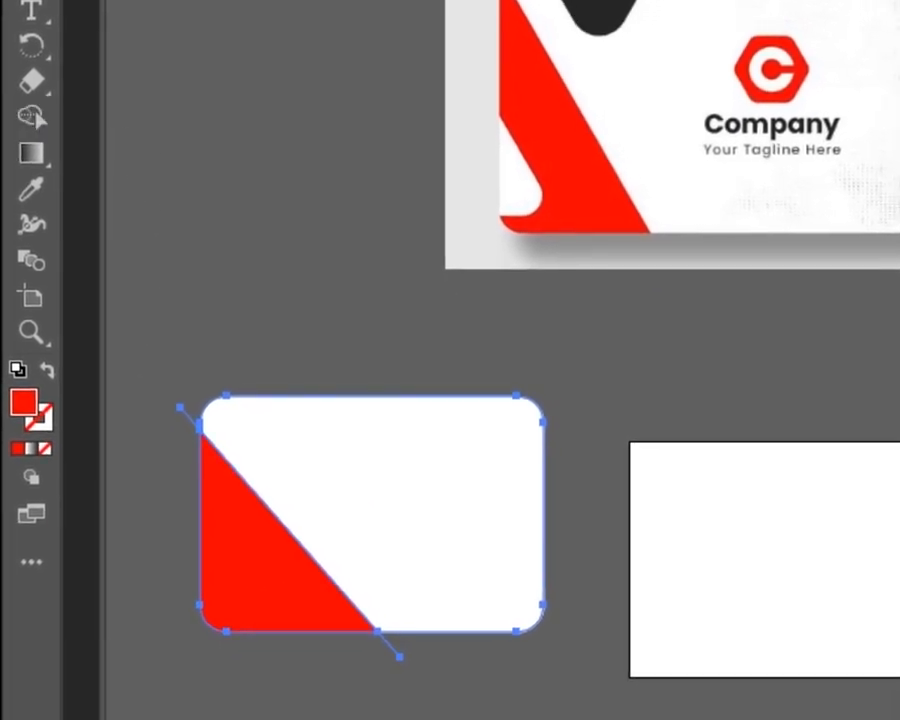
pyautogui.click(362, 224)
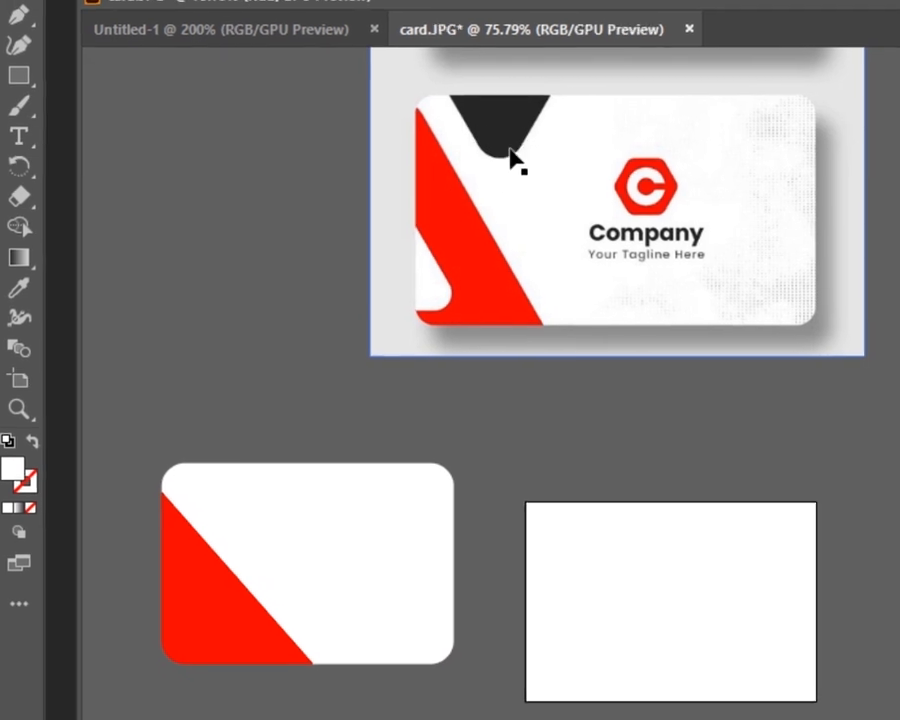
# - Create a three-sided polygon with the Polygon tool below the card
pyautogui.click(19, 67)
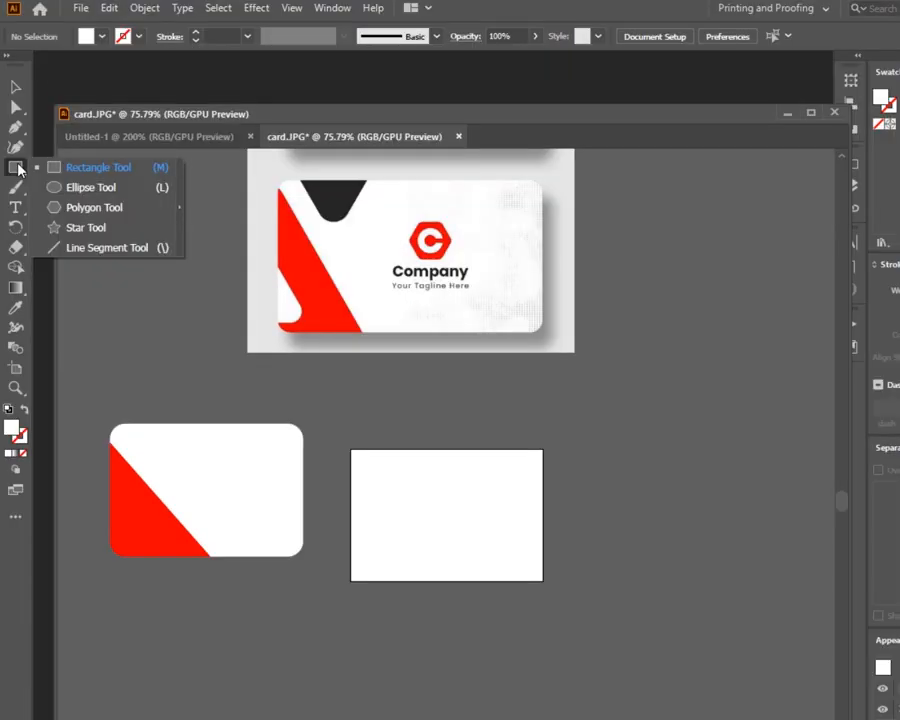
pyautogui.click(93, 208)
pyautogui.click(375, 684)
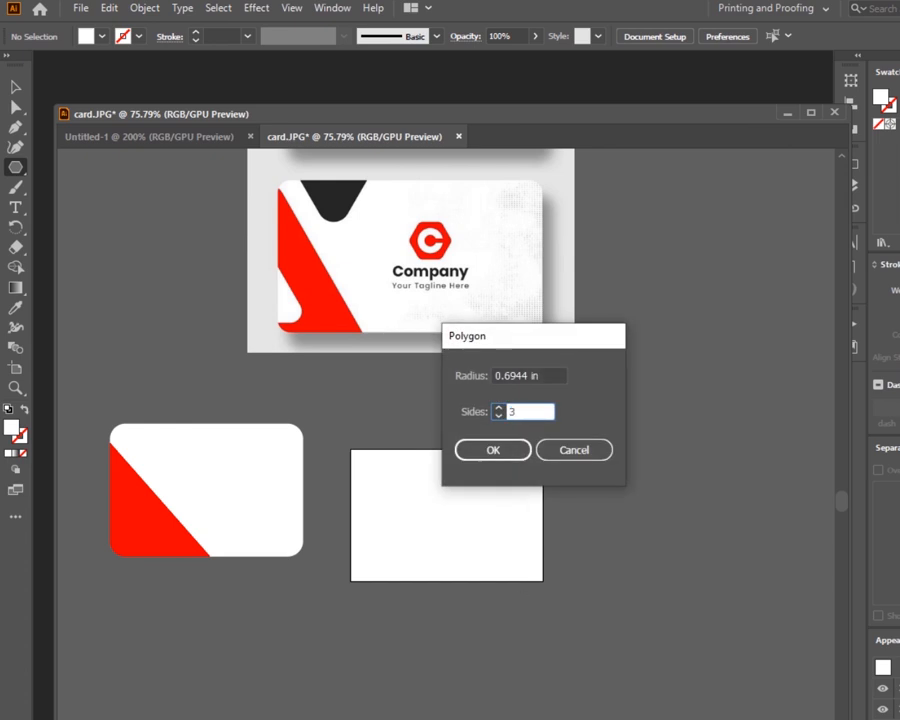
pyautogui.write('3')
pyautogui.click(493, 450)
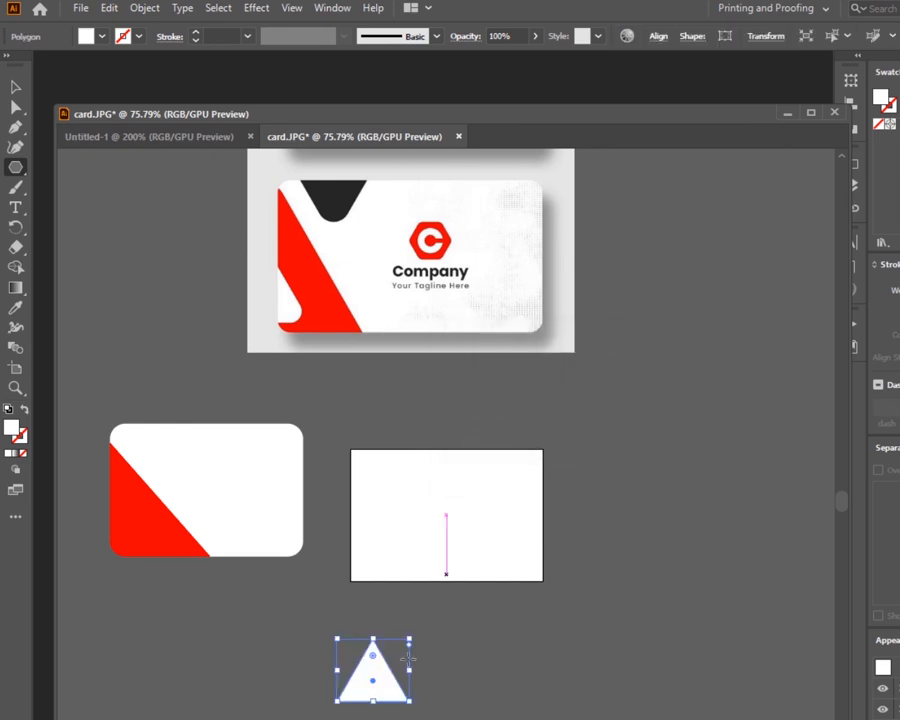
# - Round the triangle's corners using its corner widget
pyautogui.click(15, 87)
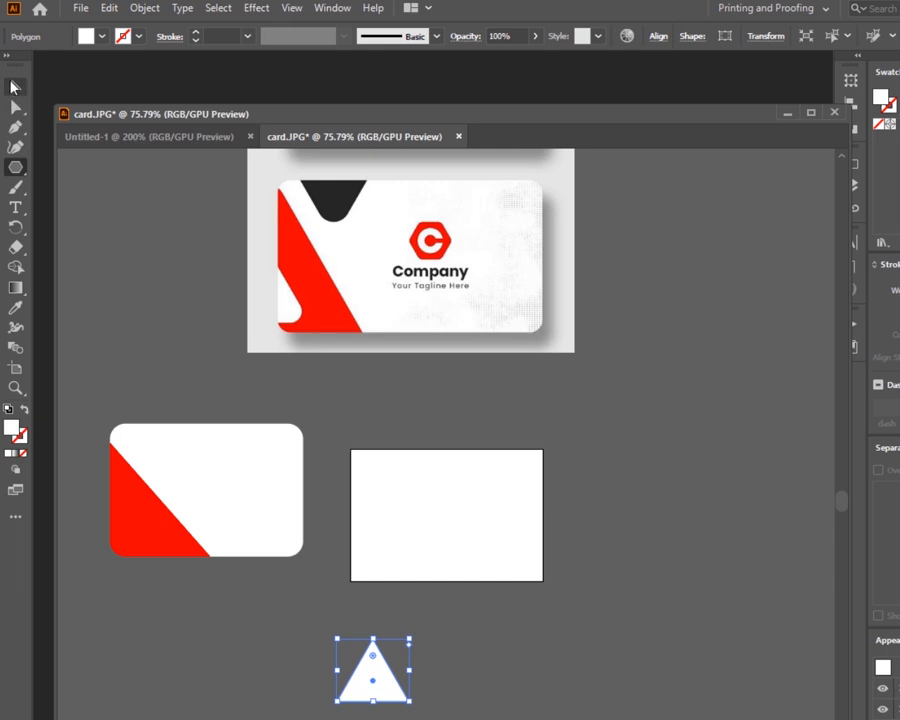
pyautogui.click(400, 705)
pyautogui.click(380, 650)
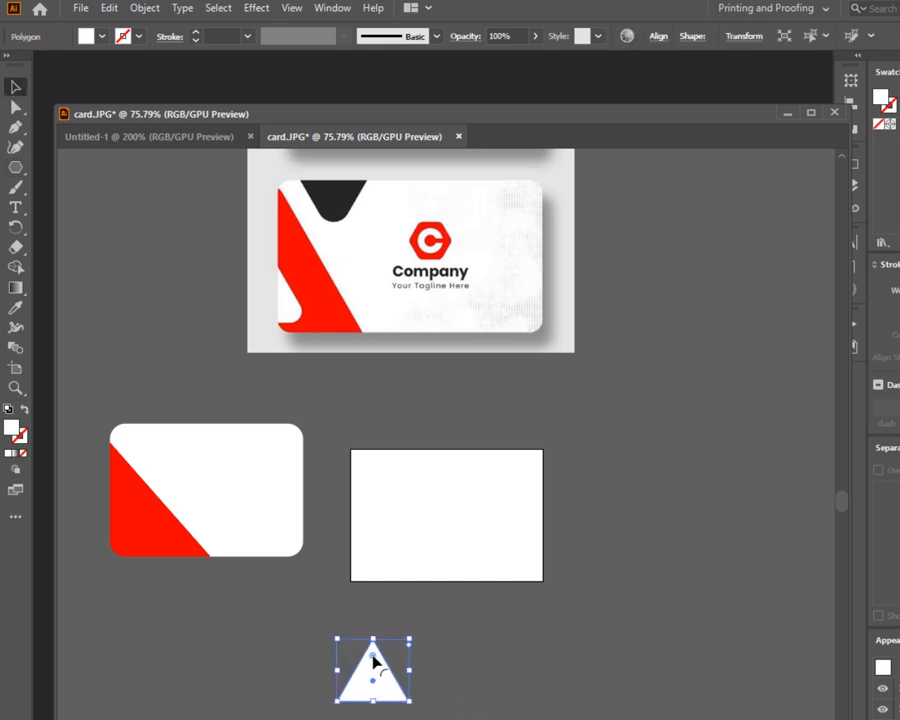
pyautogui.moveTo(374, 645)
pyautogui.mouseDown()
pyautogui.moveTo(378, 679)
pyautogui.moveTo(374, 665)
pyautogui.mouseUp()
# - Rotate the rounded triangle so it points downward
pyautogui.click(448, 704)
pyautogui.click(386, 692)
pyautogui.moveTo(420, 638); pyautogui.dragTo(414, 698)
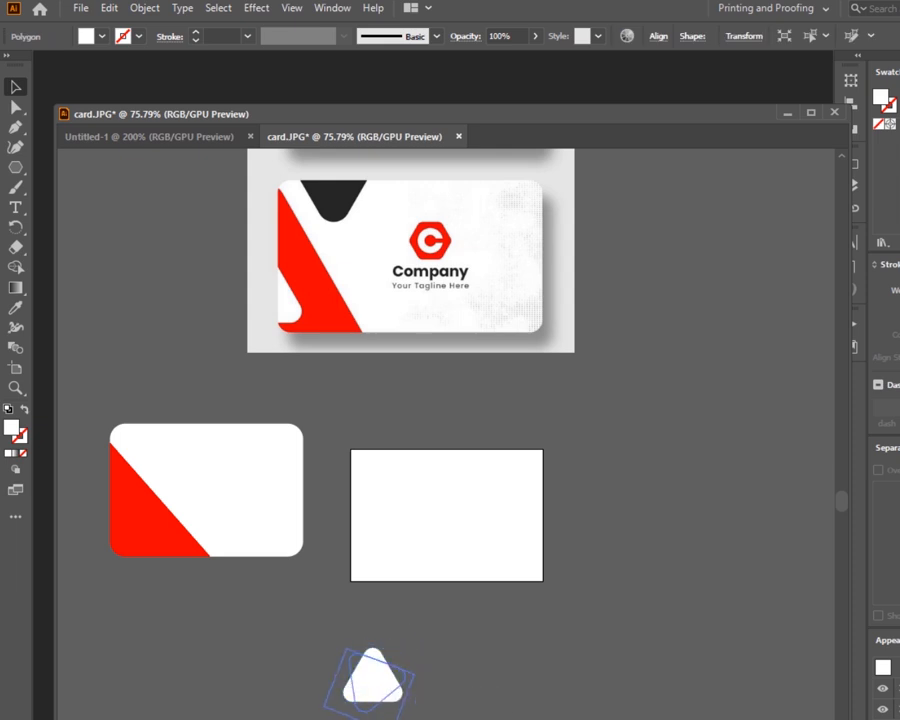
pyautogui.moveTo(318, 715); pyautogui.dragTo(328, 717)
pyautogui.click(322, 712)
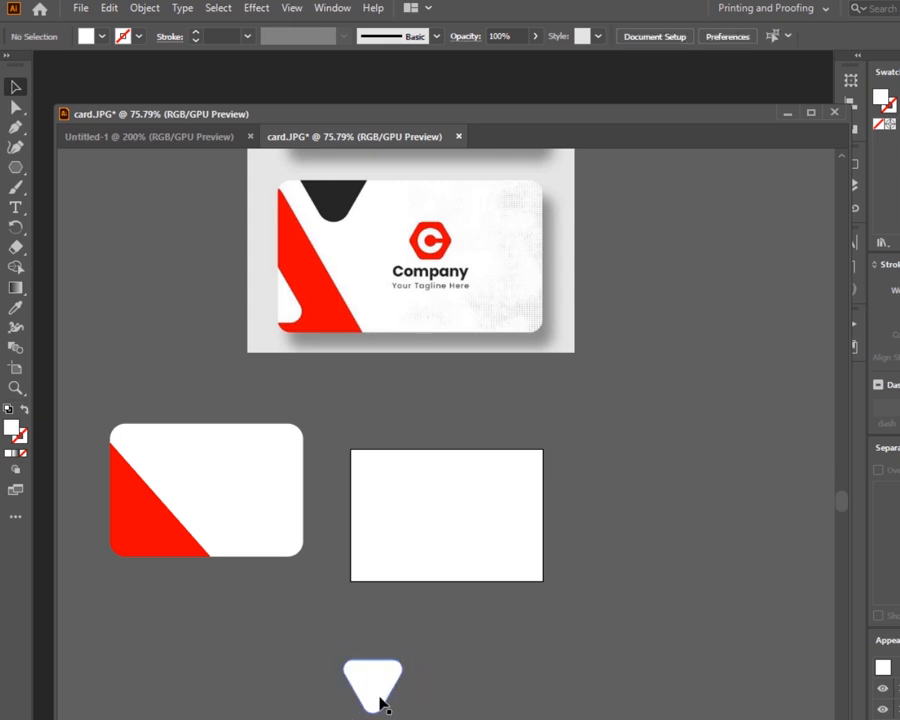
# - Set the triangle's fill color to near-black 020202
pyautogui.click(380, 700)
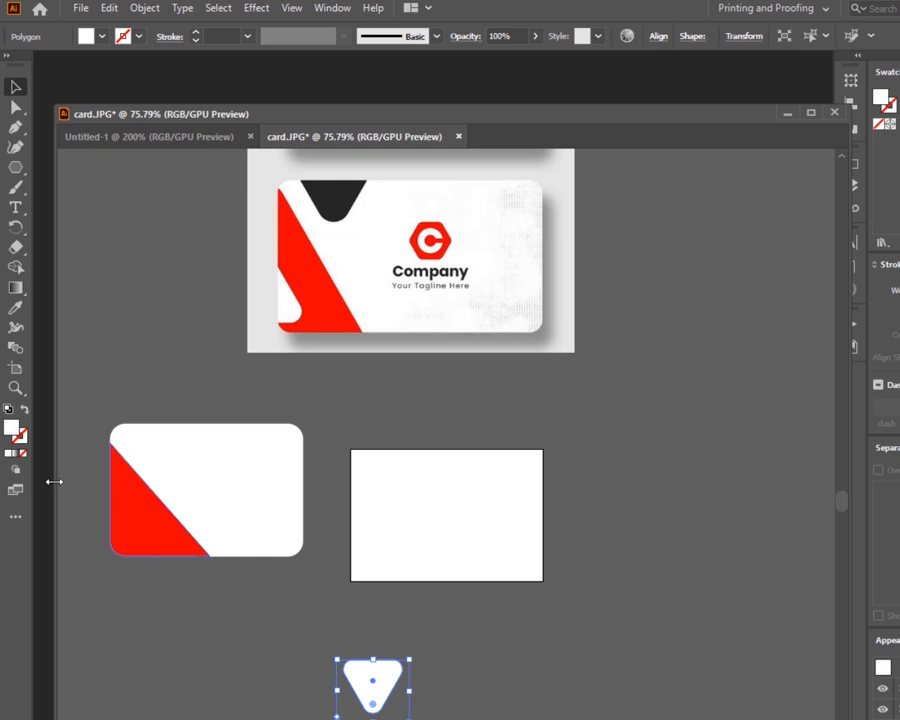
pyautogui.doubleClick(12, 427)
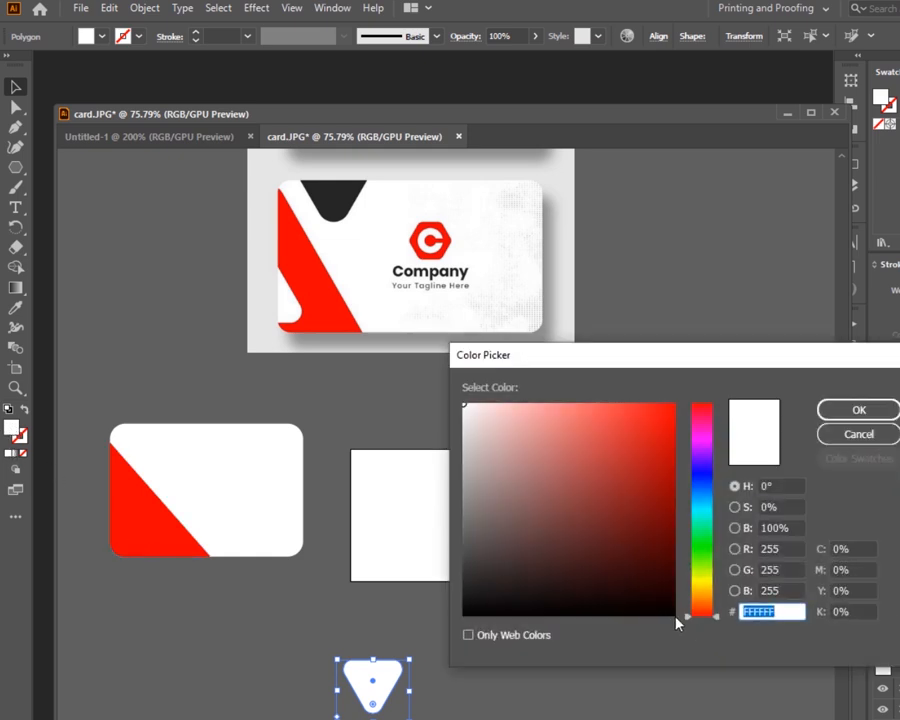
pyautogui.click(466, 614)
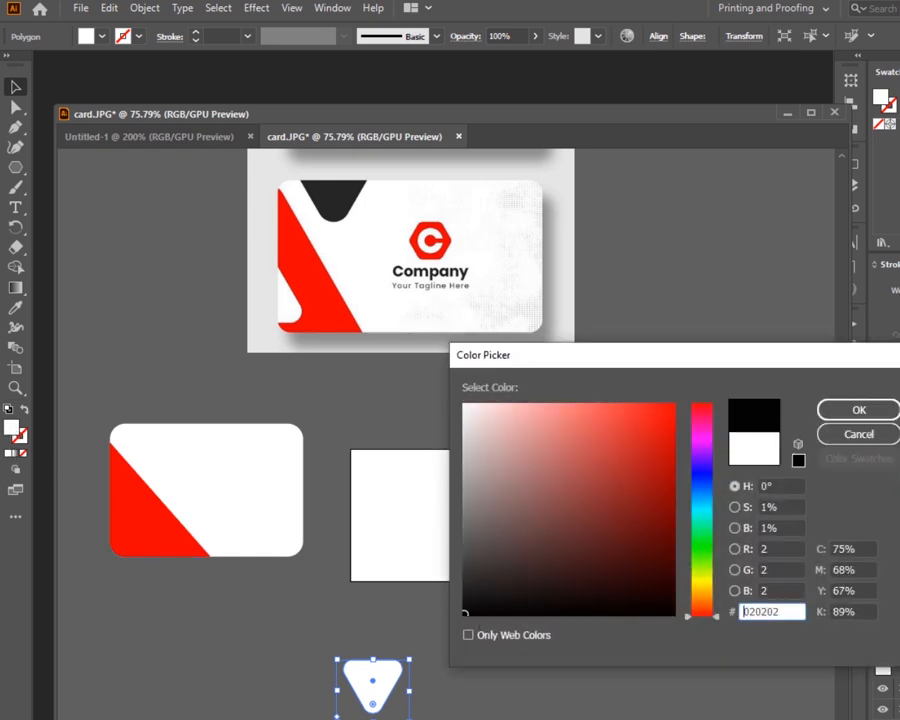
pyautogui.click(857, 410)
pyautogui.click(537, 665)
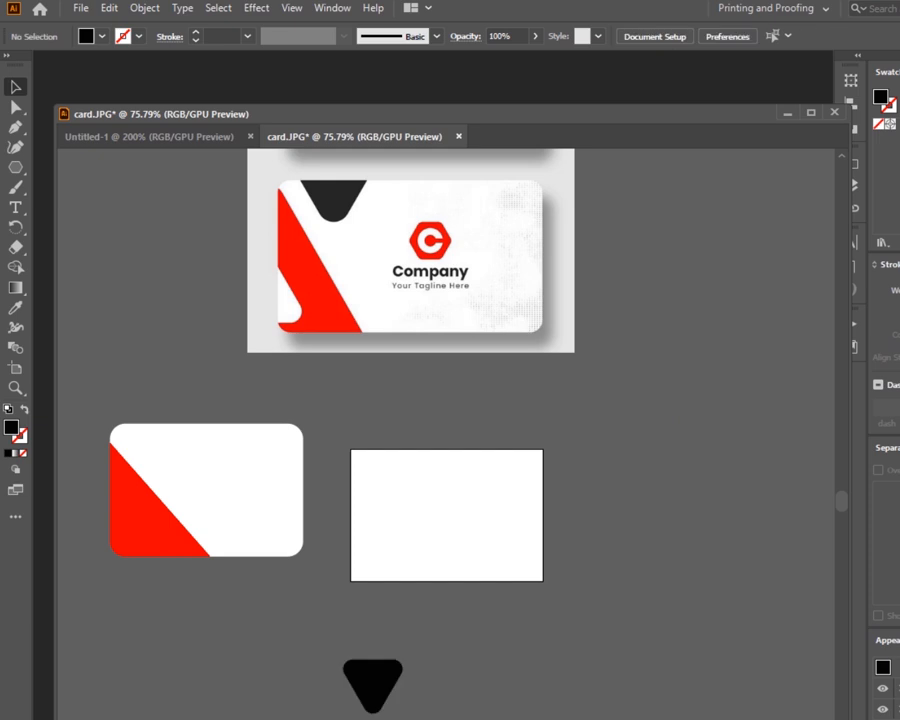
# - Move the black triangle onto the card's top edge near the left and tilt it slightly
pyautogui.moveTo(372, 682); pyautogui.dragTo(168, 443)
pyautogui.click(203, 415)
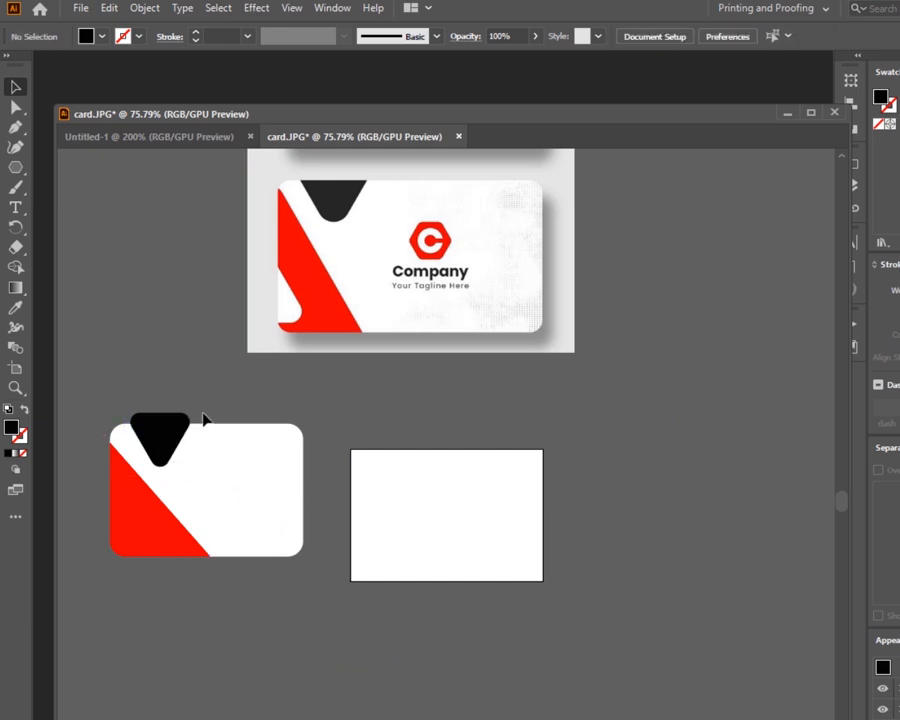
pyautogui.click(187, 421)
pyautogui.moveTo(203, 405); pyautogui.dragTo(193, 405)
pyautogui.click(200, 372)
pyautogui.moveTo(165, 442)
pyautogui.mouseDown()
pyautogui.moveTo(165, 452)
pyautogui.moveTo(165, 434)
pyautogui.mouseUp()
pyautogui.click(173, 374)
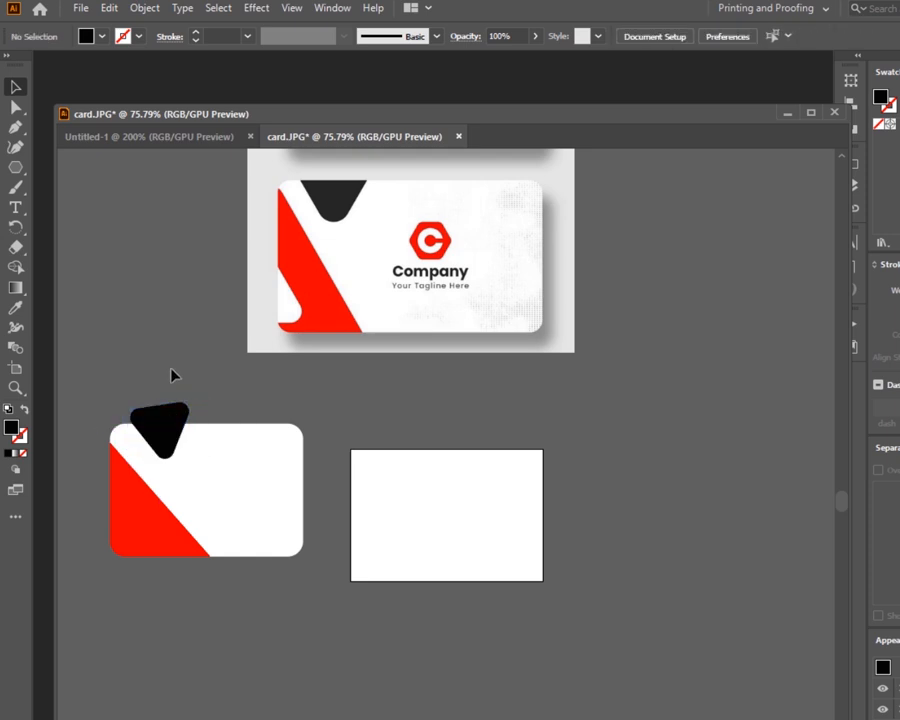
pyautogui.click(166, 450)
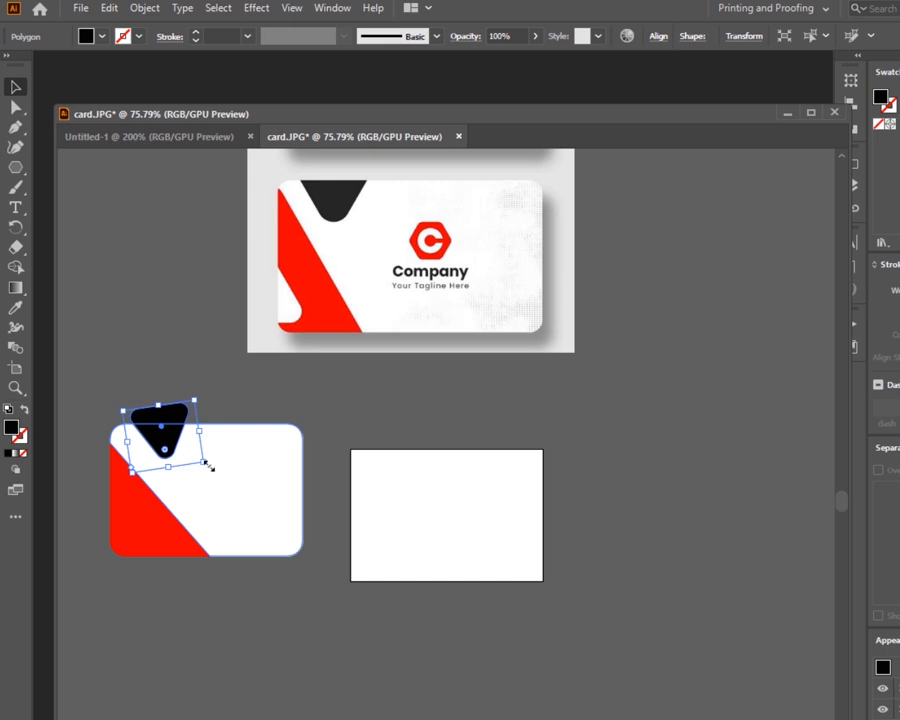
# - Enlarge the black triangle to about 1.3 in by 1.12 in
pyautogui.moveTo(205, 464); pyautogui.dragTo(307, 620)
pyautogui.click(315, 628)
pyautogui.hotkey('ctrl', '1')
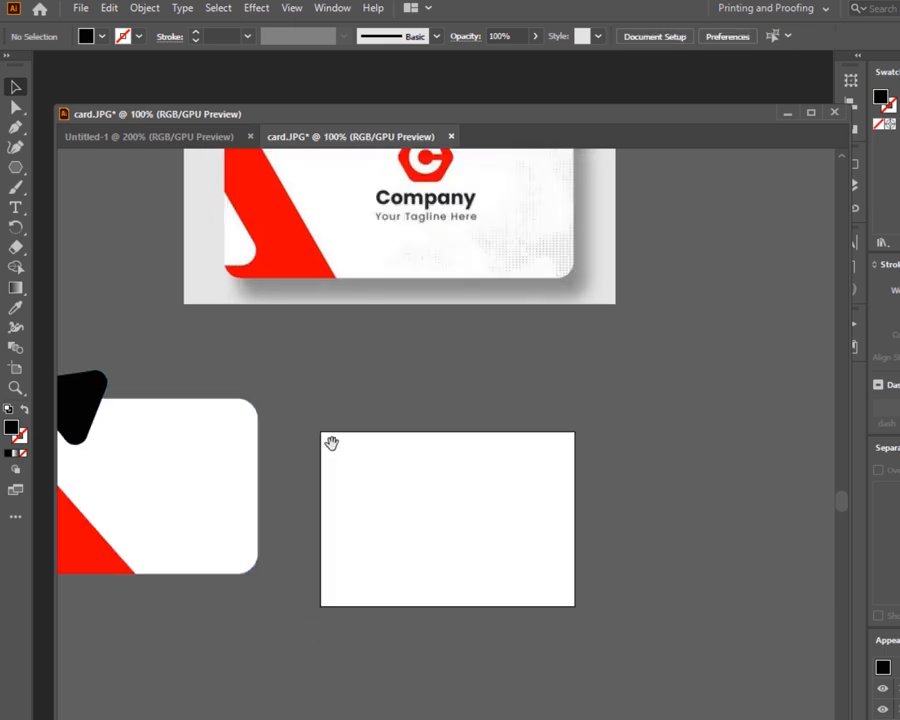
pyautogui.moveTo(331, 442); pyautogui.dragTo(516, 542)
pyautogui.click(268, 528)
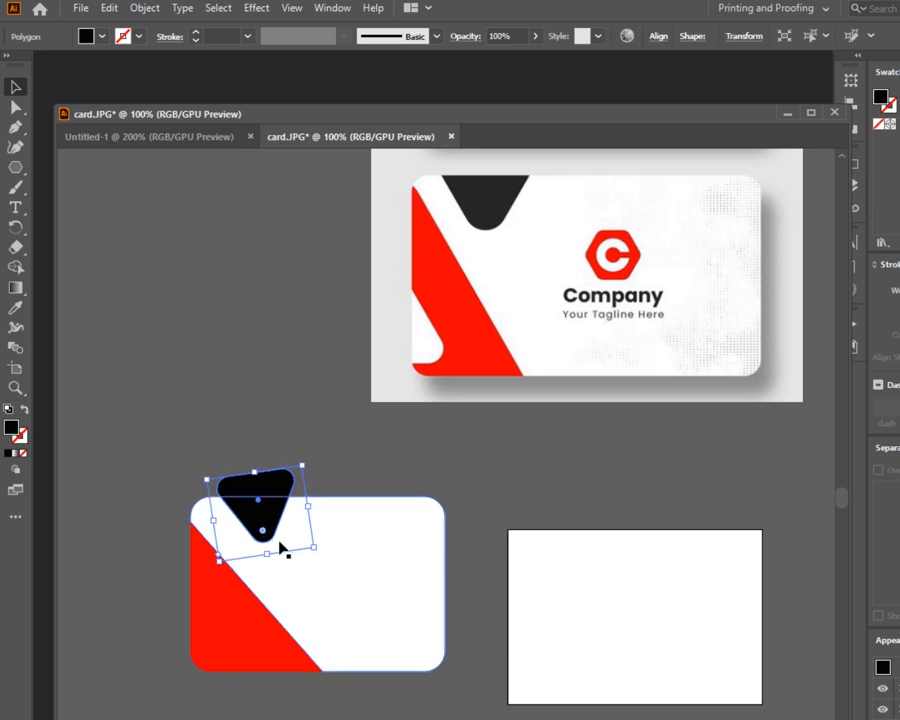
pyautogui.click(270, 403)
pyautogui.click(258, 505)
pyautogui.moveTo(316, 548); pyautogui.dragTo(321, 554)
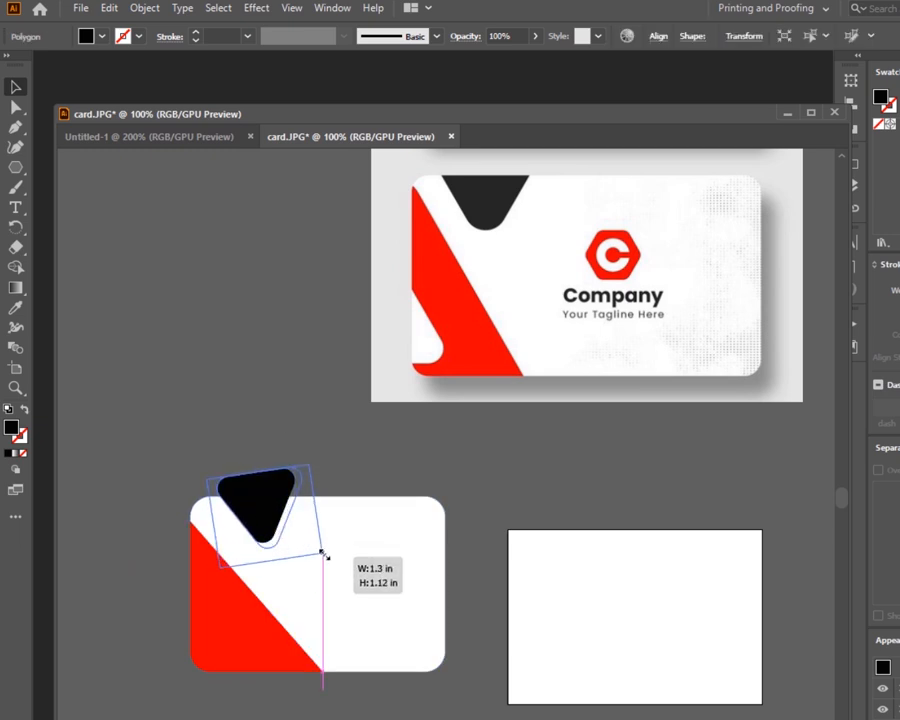
pyautogui.click(245, 383)
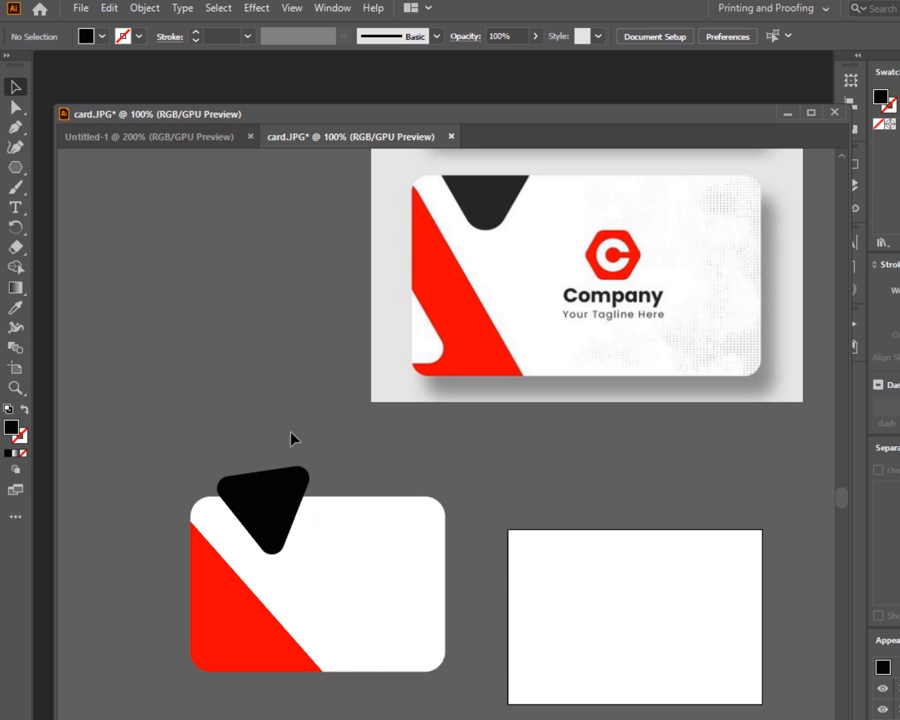
# - Trim off the part of the triangle extending above the card with the Shape Builder tool
pyautogui.click(325, 522)
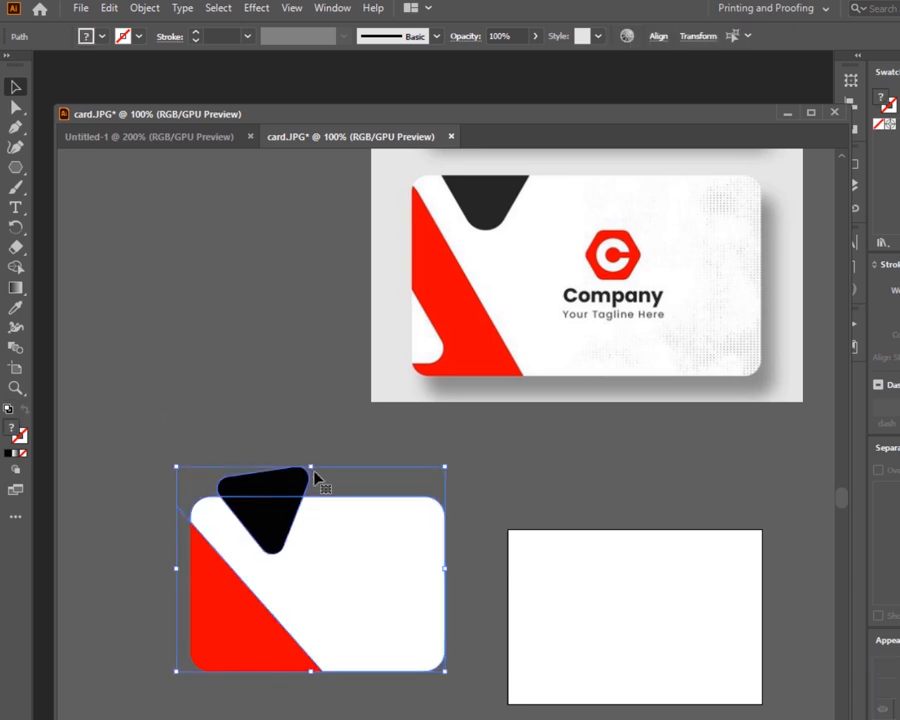
pyautogui.click(15, 267)
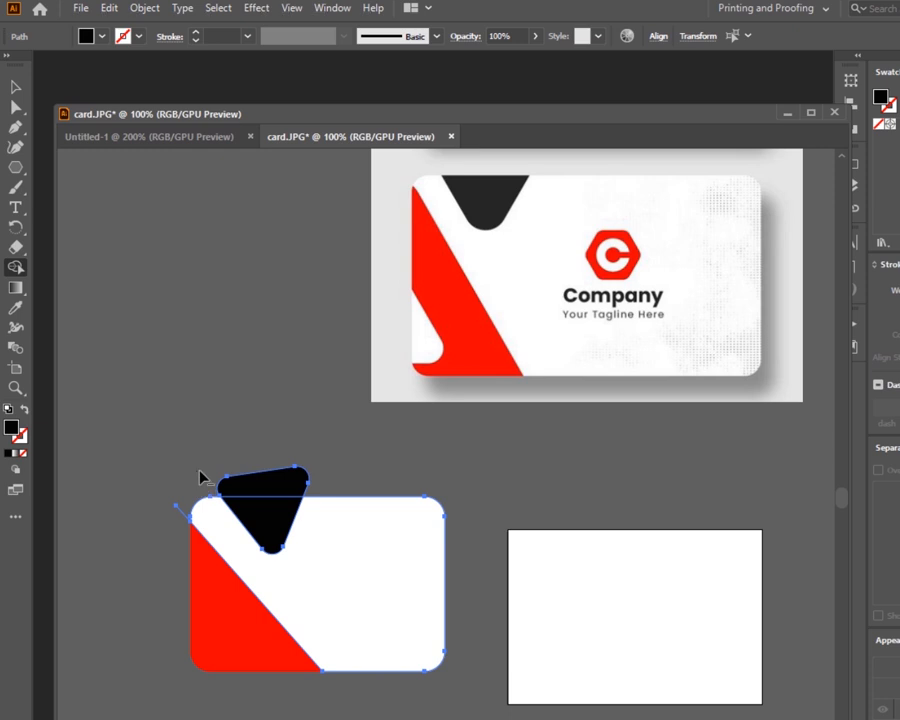
pyautogui.keyDown('alt'); pyautogui.moveTo(201, 474); pyautogui.dragTo(311, 490); pyautogui.keyUp('alt')
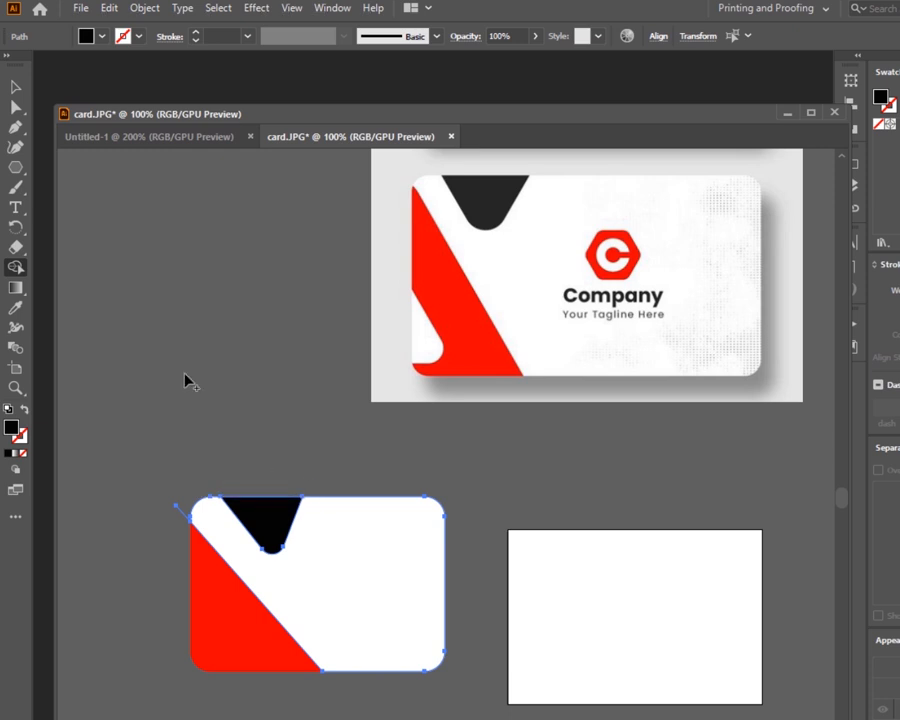
pyautogui.click(15, 87)
pyautogui.click(222, 336)
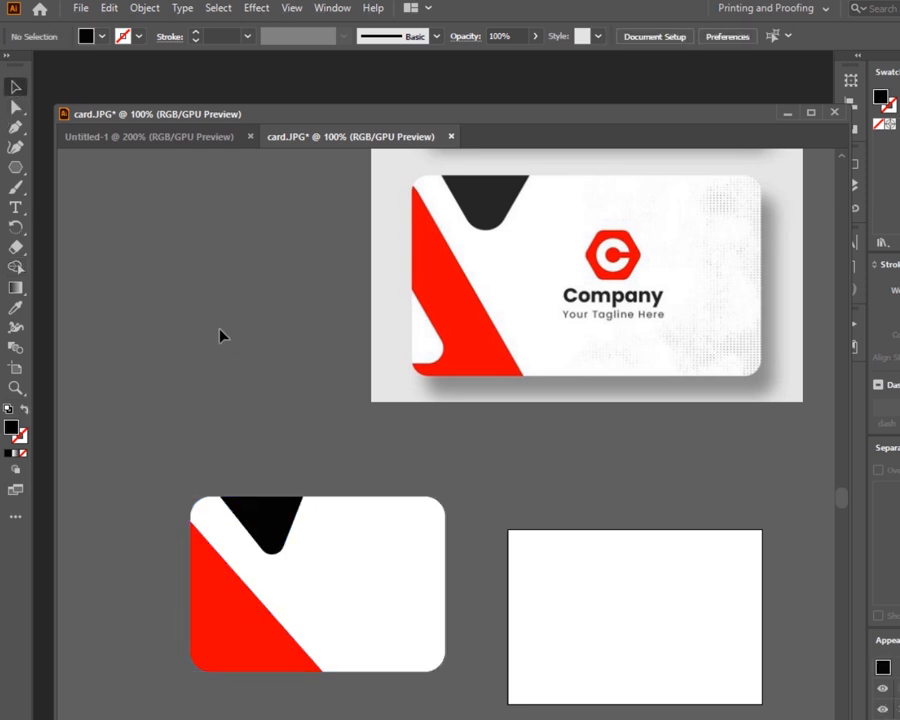
# - Widen the clipped black shape by stretching its left and right sides
pyautogui.click(270, 535)
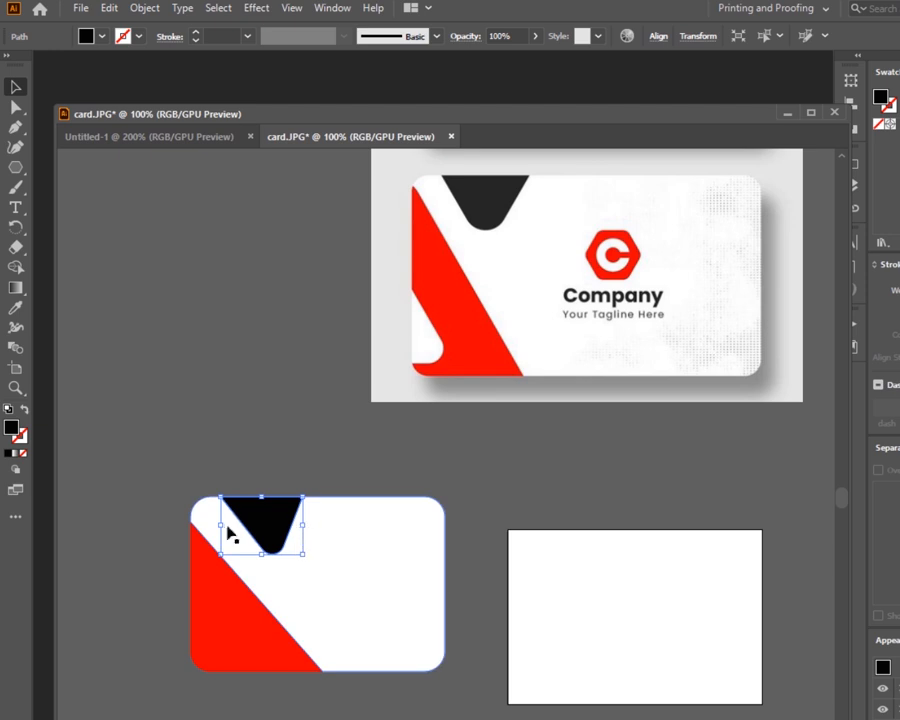
pyautogui.moveTo(220, 526); pyautogui.dragTo(204, 526)
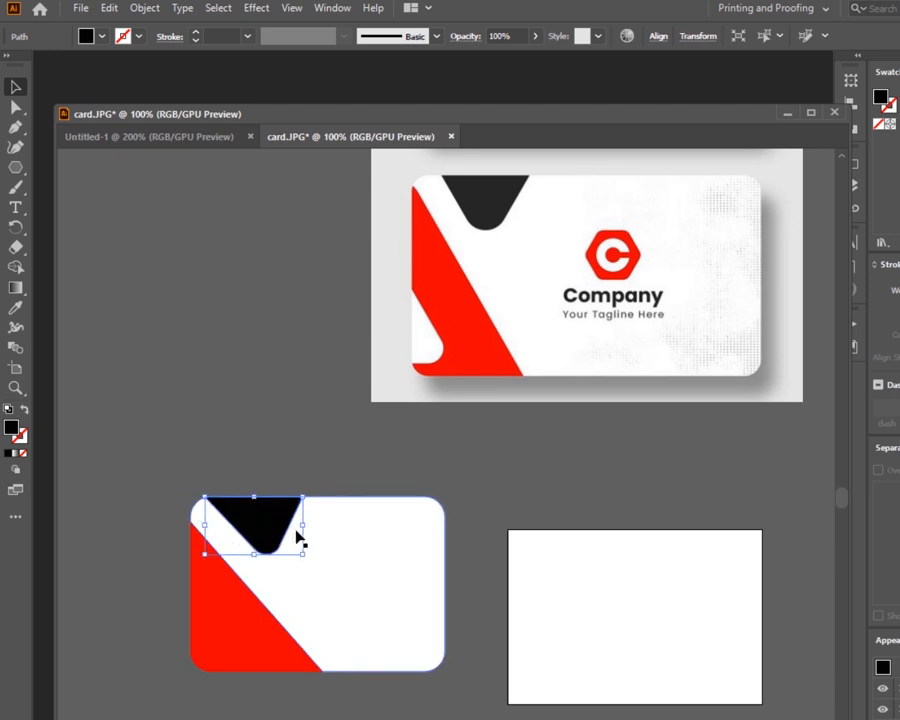
pyautogui.moveTo(303, 526); pyautogui.dragTo(318, 526)
pyautogui.click(264, 388)
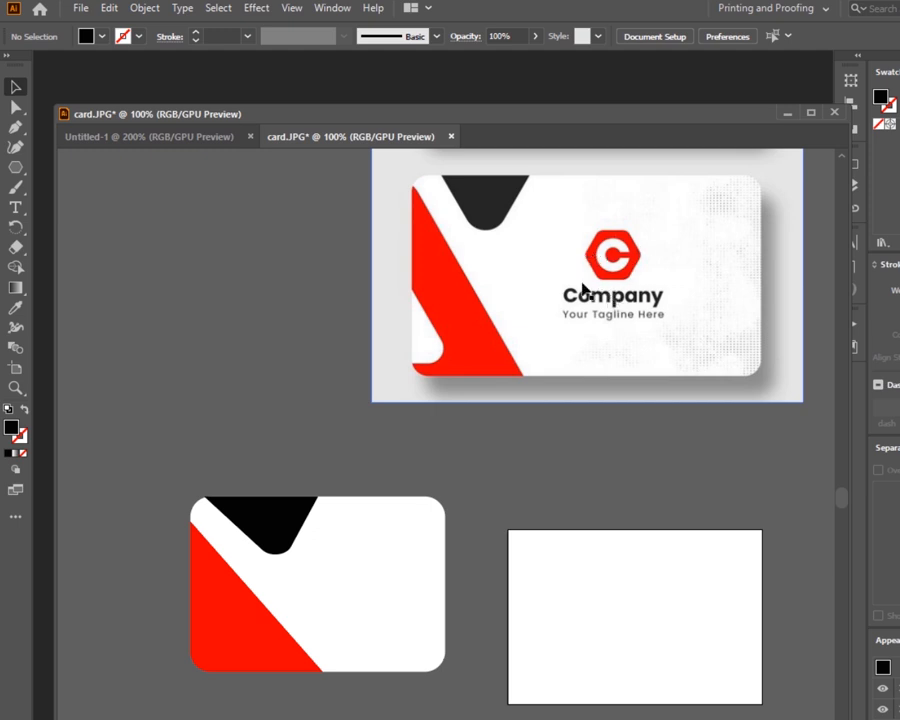
# - Create a six-sided polygon with the Polygon tool
pyautogui.click(15, 167)
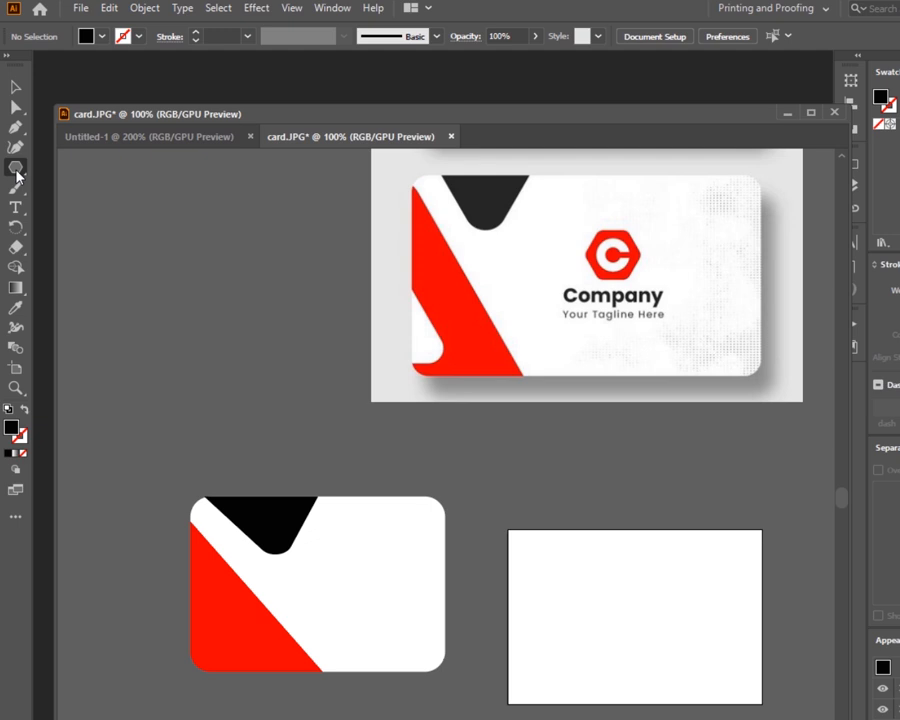
pyautogui.click(190, 312)
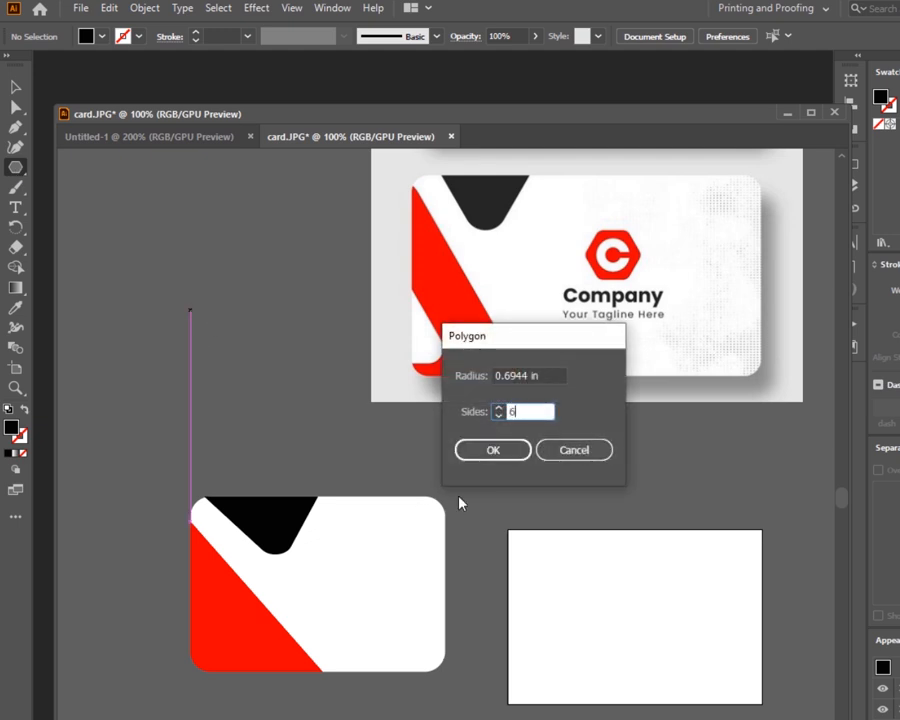
pyautogui.click(500, 452)
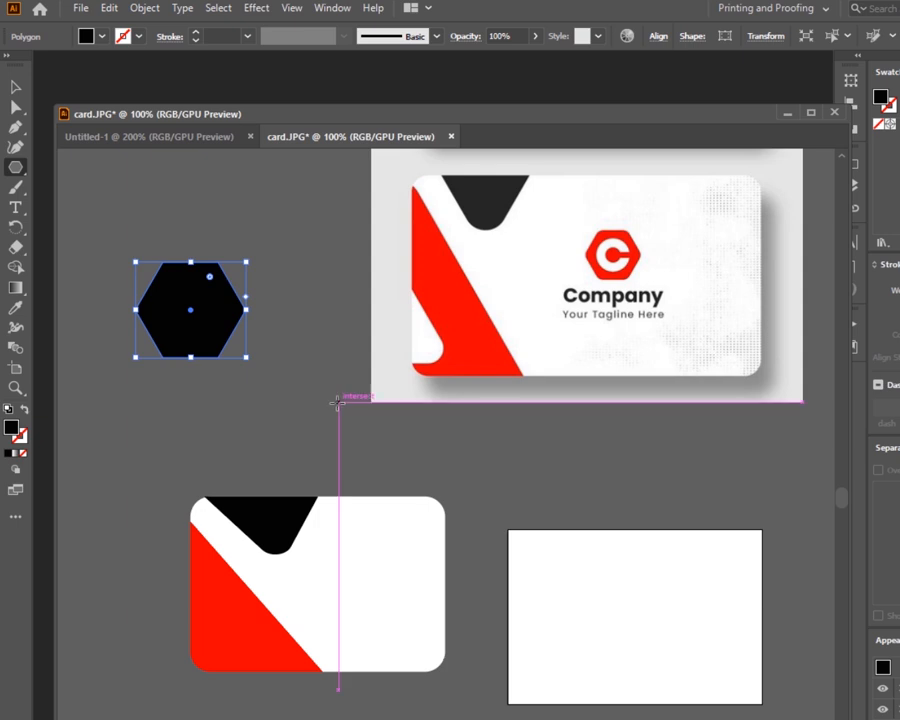
# - Round the hexagon's corners slightly and move it just above the card
pyautogui.click(15, 88)
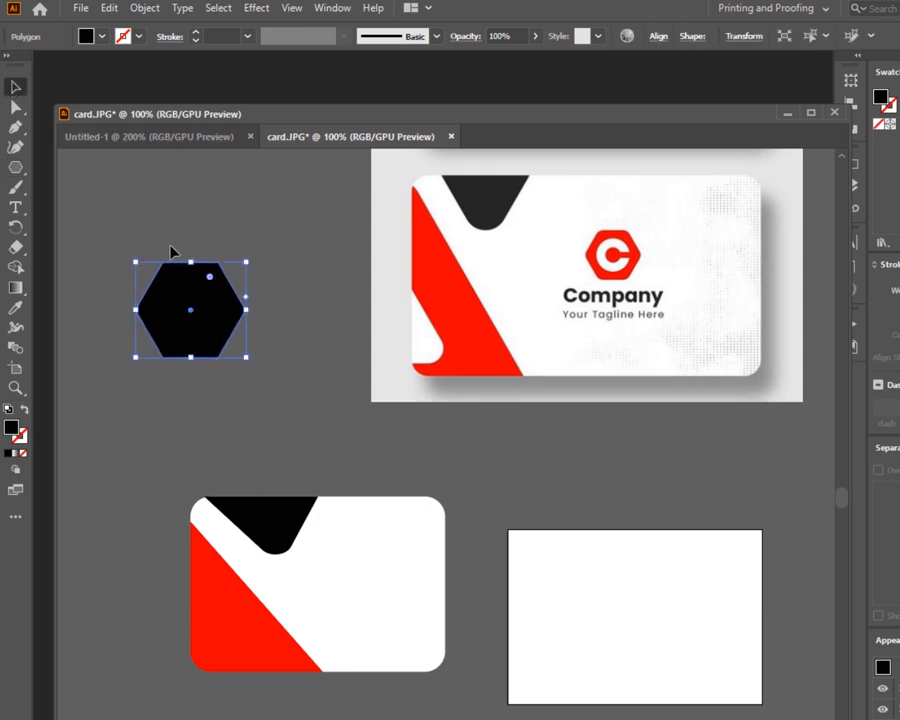
pyautogui.moveTo(210, 277); pyautogui.dragTo(212, 284)
pyautogui.click(233, 221)
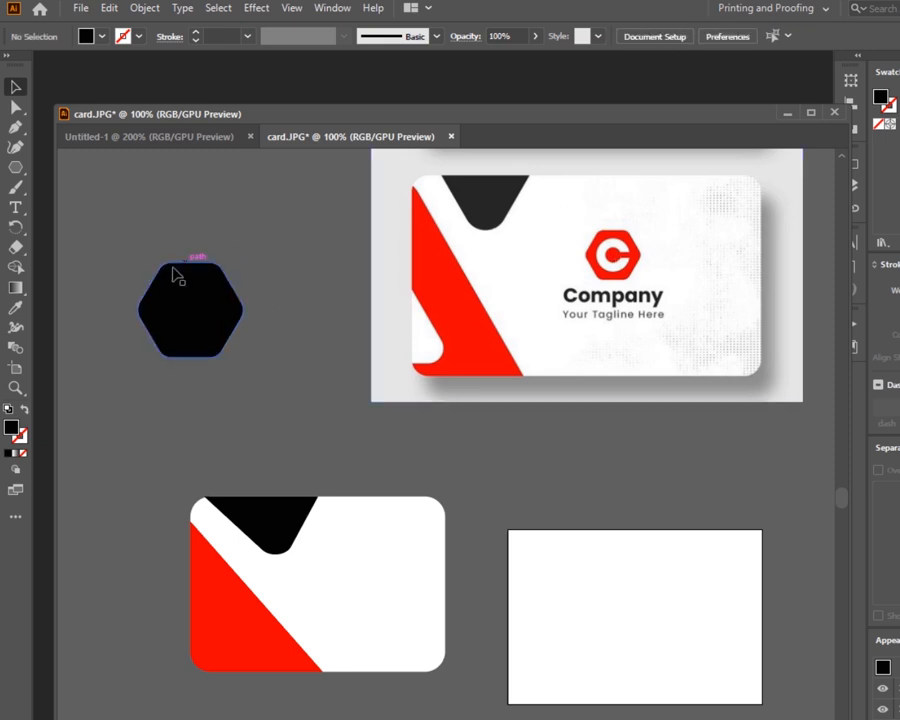
pyautogui.moveTo(204, 309); pyautogui.dragTo(255, 412)
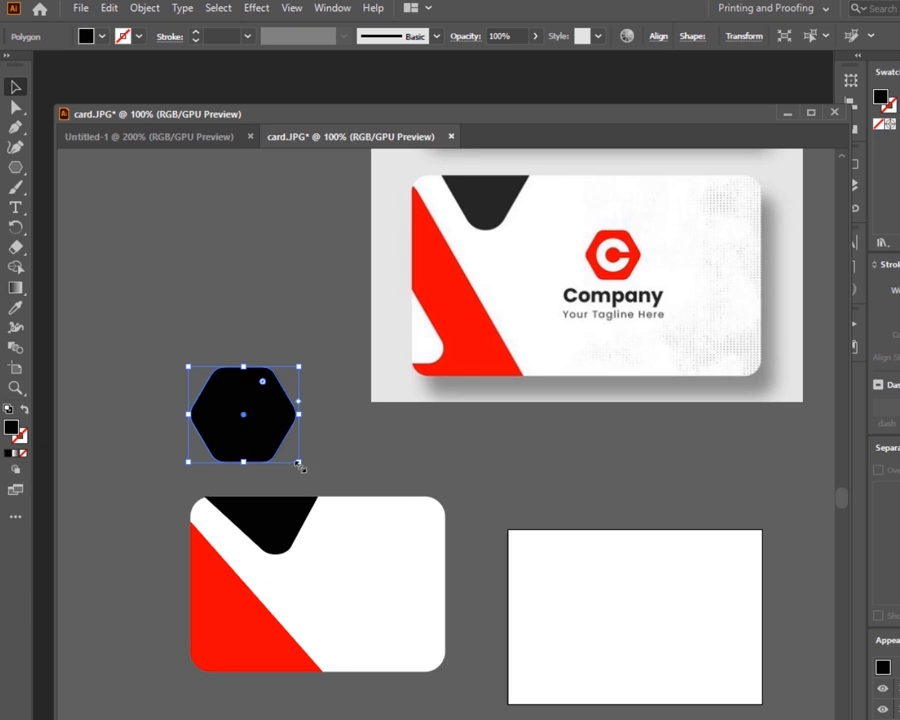
# - Shrink the hexagon slightly and fill it with the red sampled from the reference logo using the Eyedropper
pyautogui.moveTo(297, 463); pyautogui.dragTo(284, 448)
pyautogui.click(272, 432)
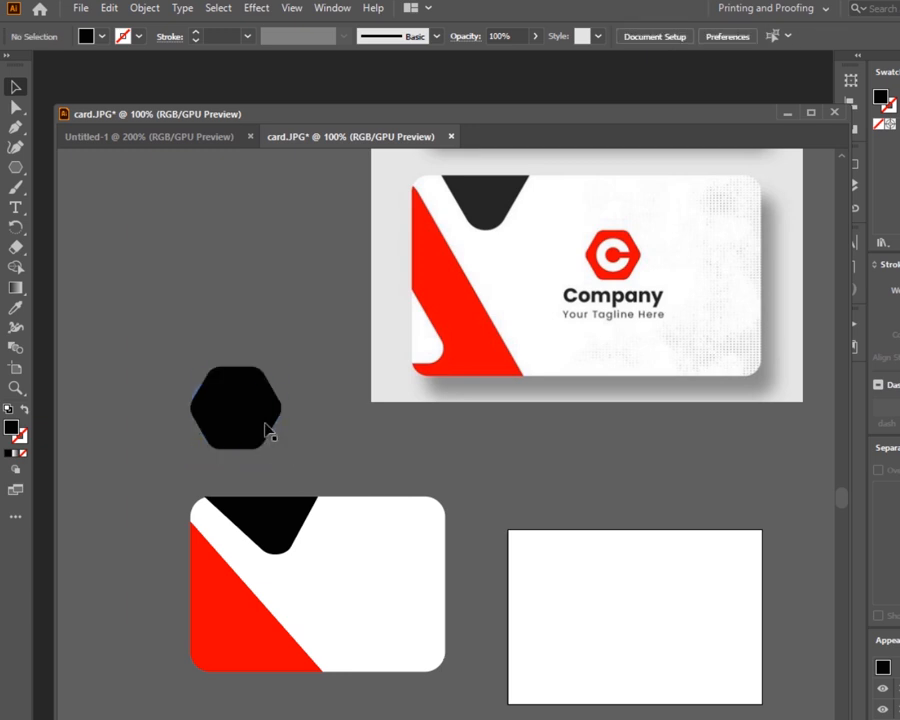
pyautogui.click(260, 422)
pyautogui.click(15, 307)
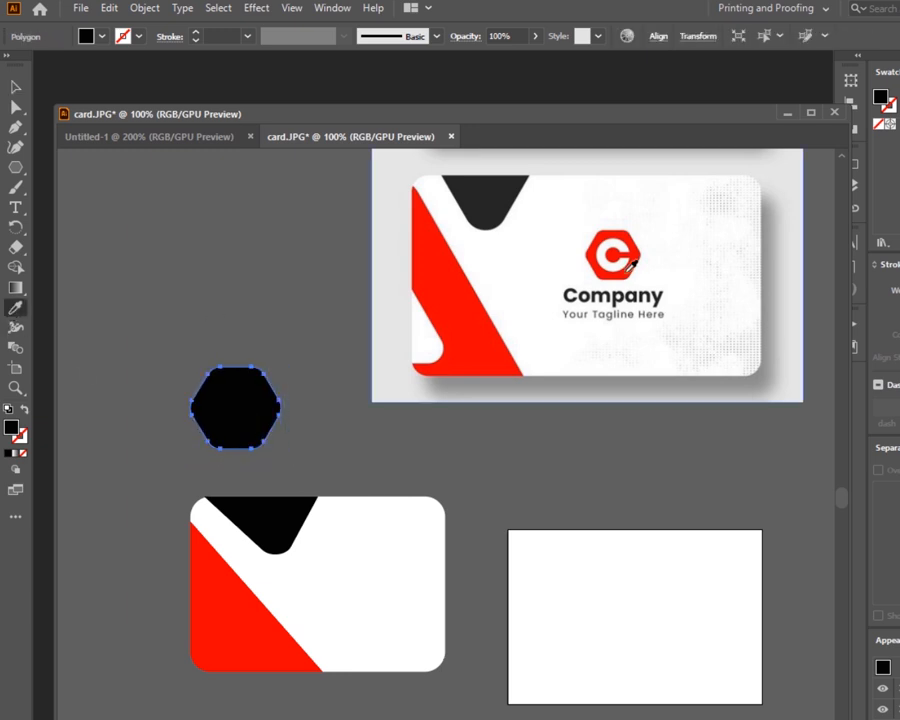
pyautogui.click(624, 258)
pyautogui.click(17, 88)
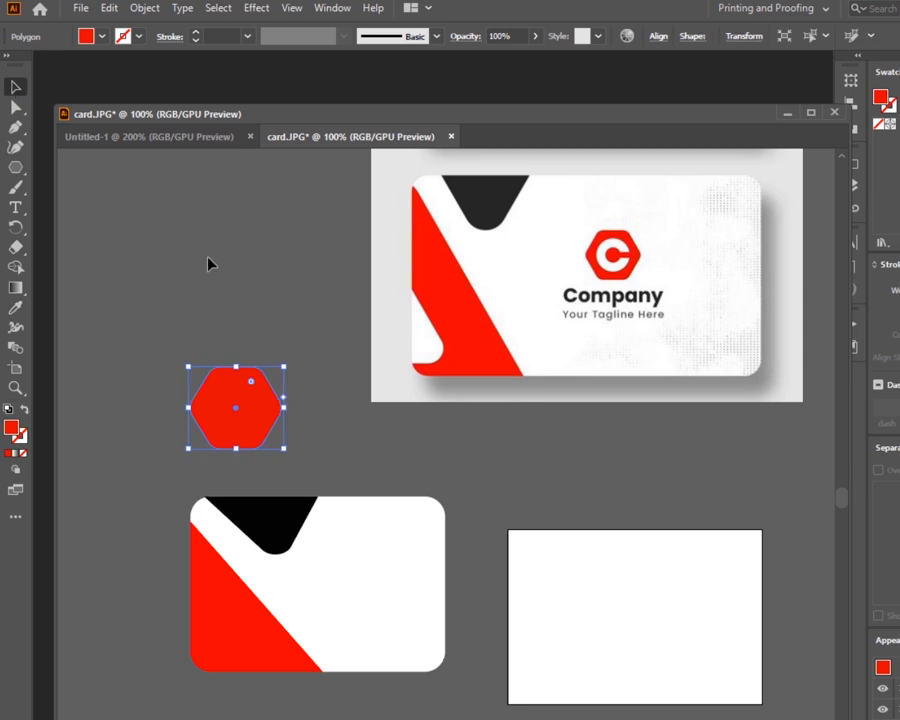
pyautogui.click(209, 263)
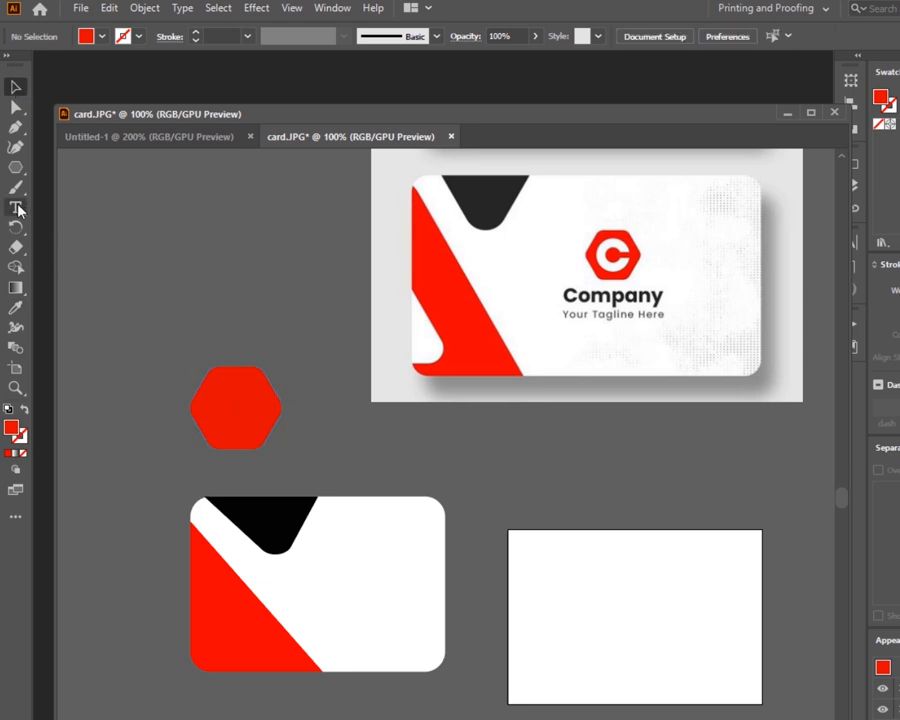
# - Type a letter C at 36 pt in Arial Rounded MT Bold
pyautogui.click(256, 266)
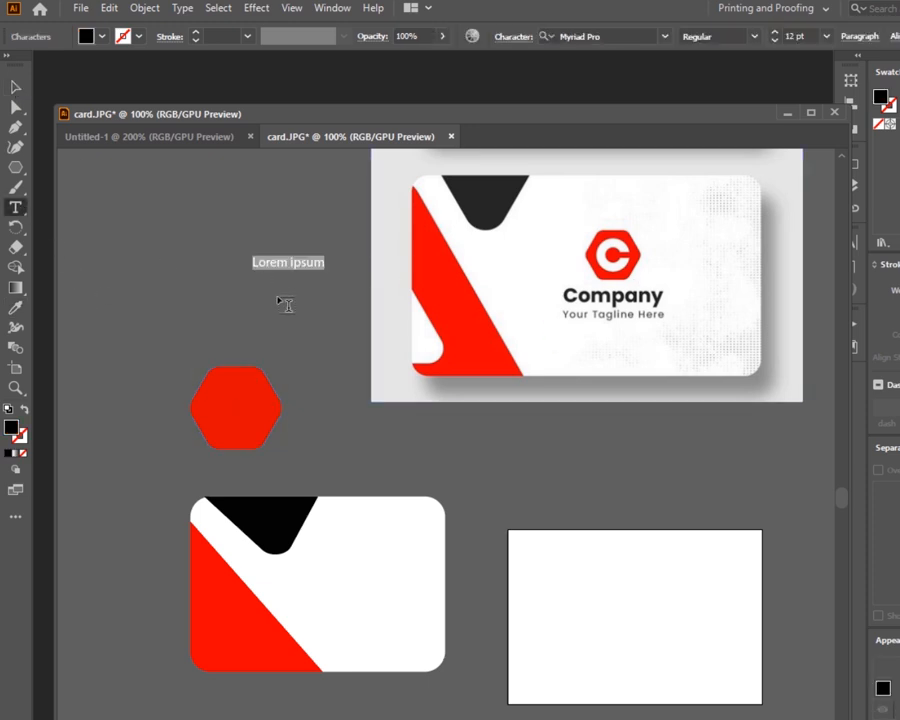
pyautogui.write('C')
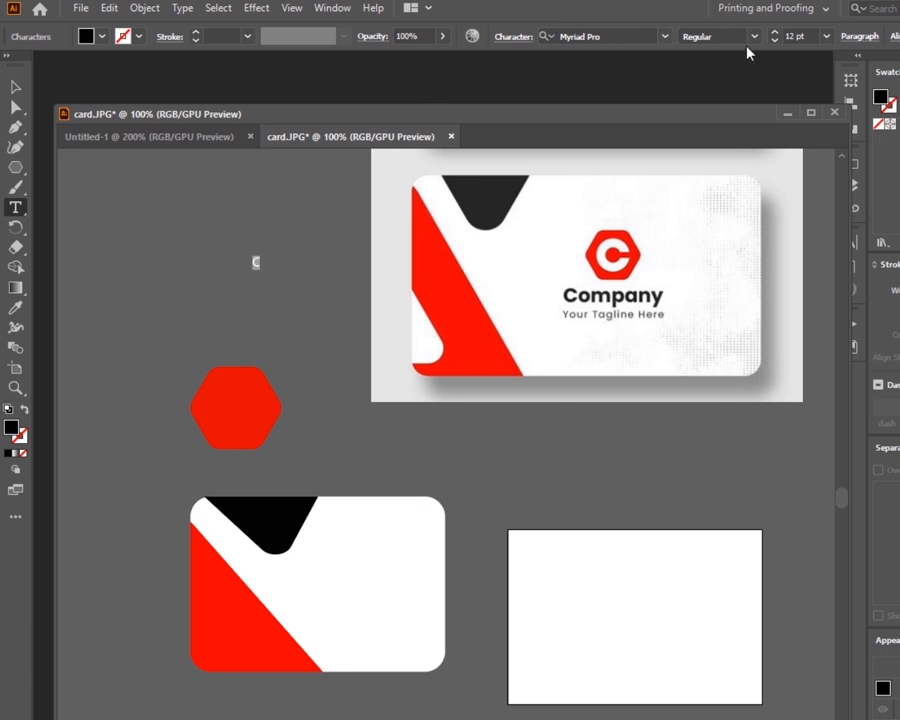
pyautogui.click(828, 42)
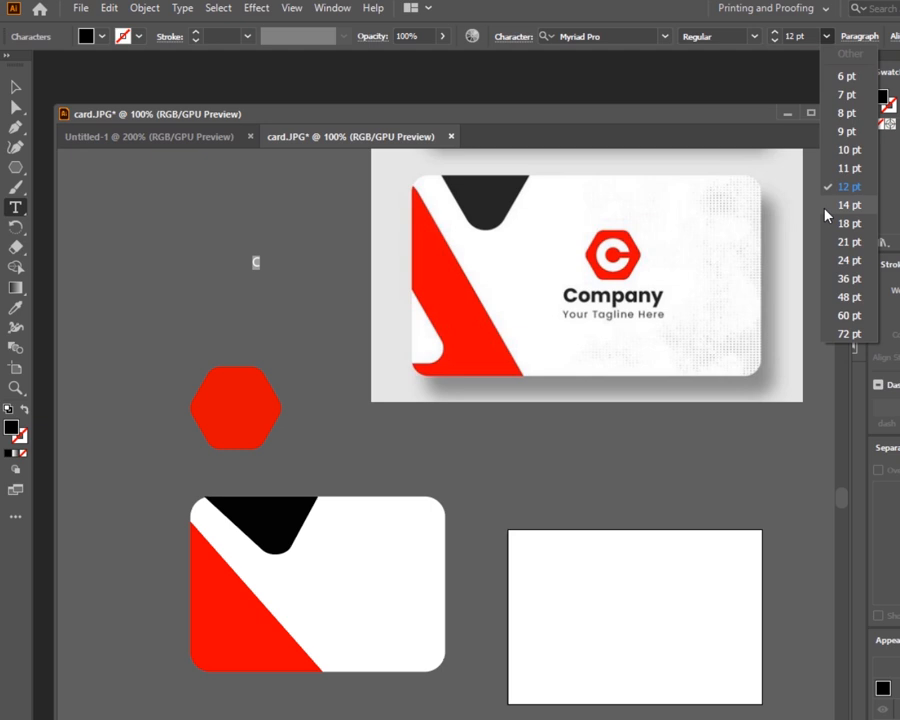
pyautogui.click(851, 277)
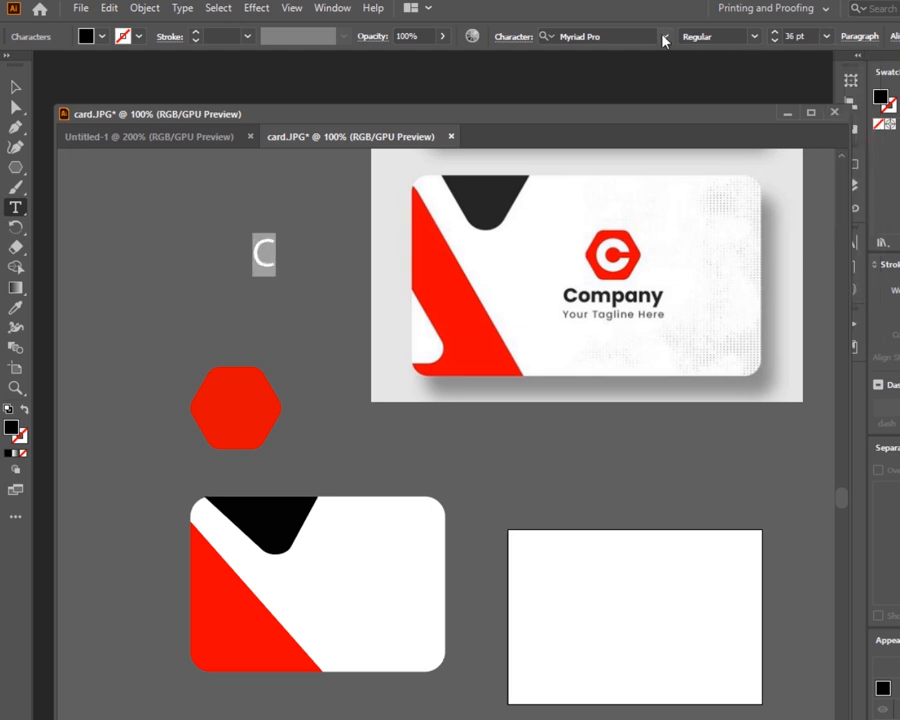
pyautogui.click(664, 40)
# - Move the C onto the hexagon and scale it up to fill the shape
pyautogui.moveTo(266, 264); pyautogui.dragTo(258, 440)
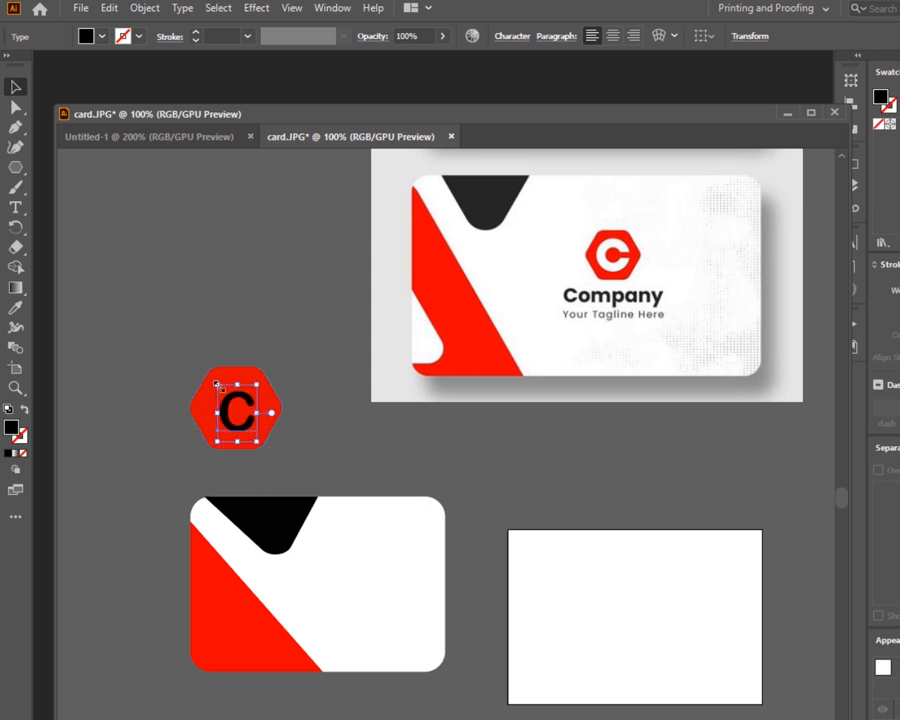
pyautogui.moveTo(217, 385); pyautogui.dragTo(209, 374)
pyautogui.moveTo(260, 438); pyautogui.dragTo(272, 446)
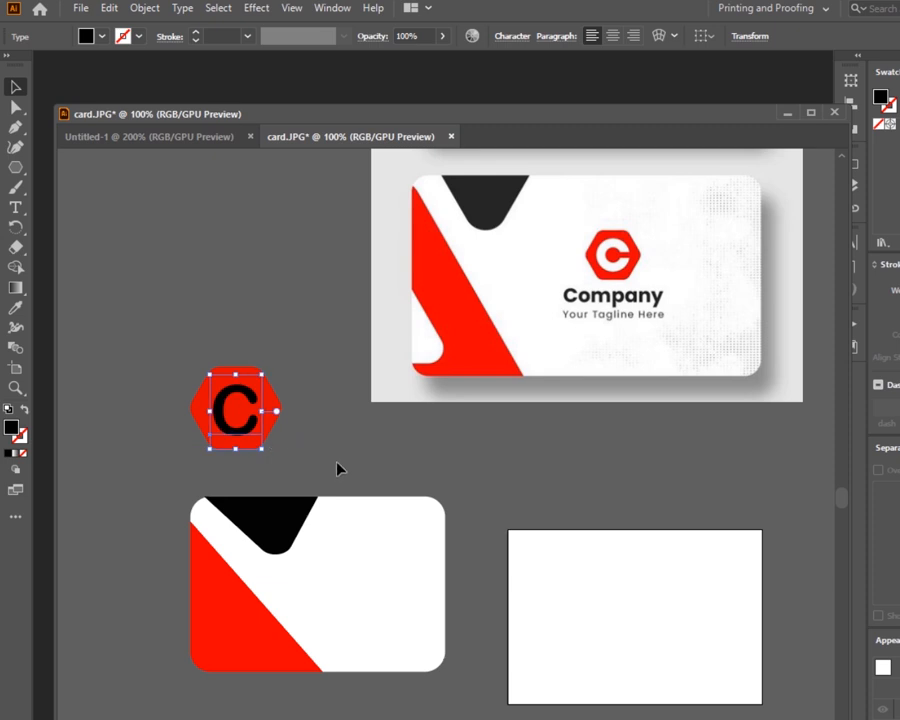
# - Change the fill colour of the letter C to white
pyautogui.click(337, 467)
pyautogui.click(225, 437)
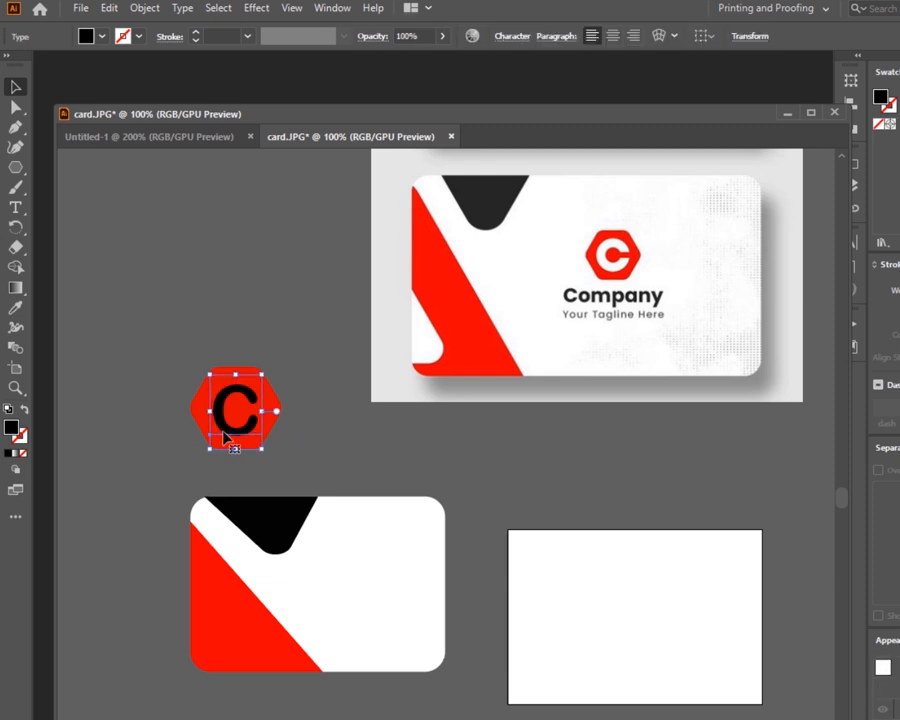
pyautogui.doubleClick(13, 428)
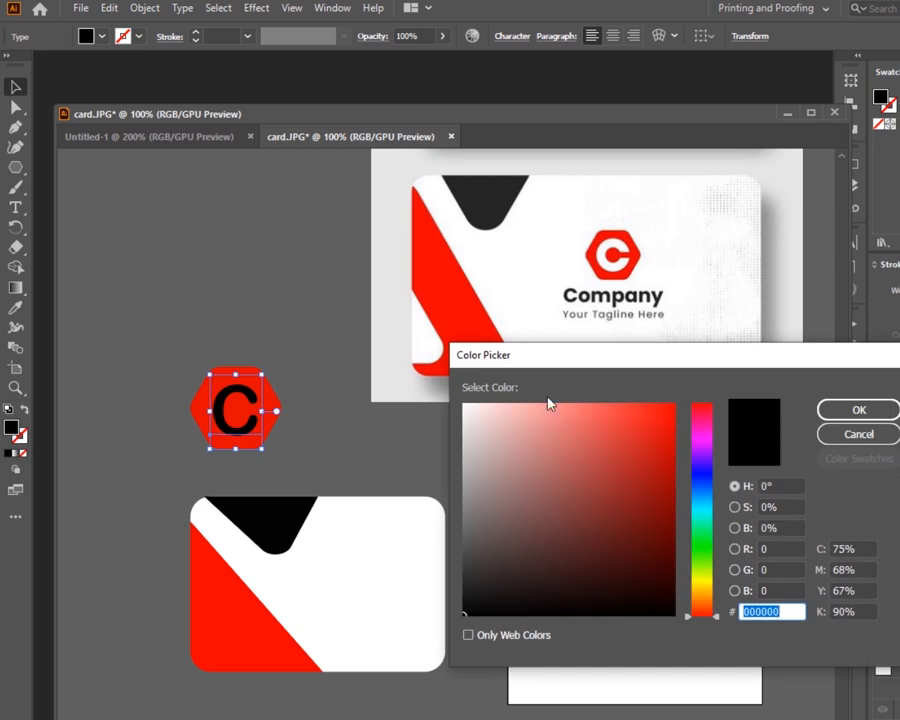
pyautogui.click(464, 409)
pyautogui.click(858, 409)
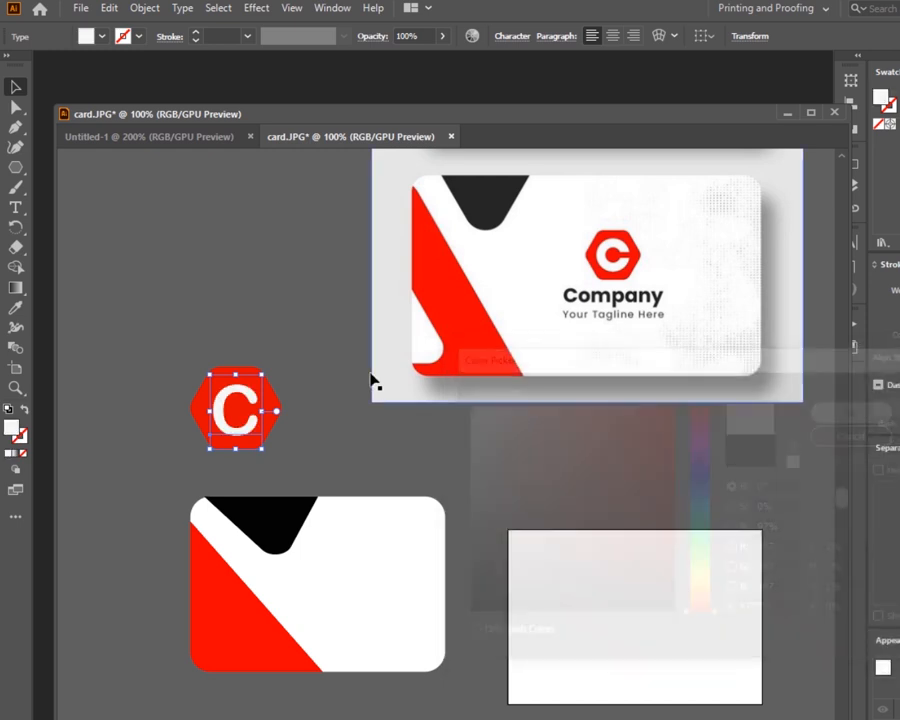
pyautogui.click(275, 318)
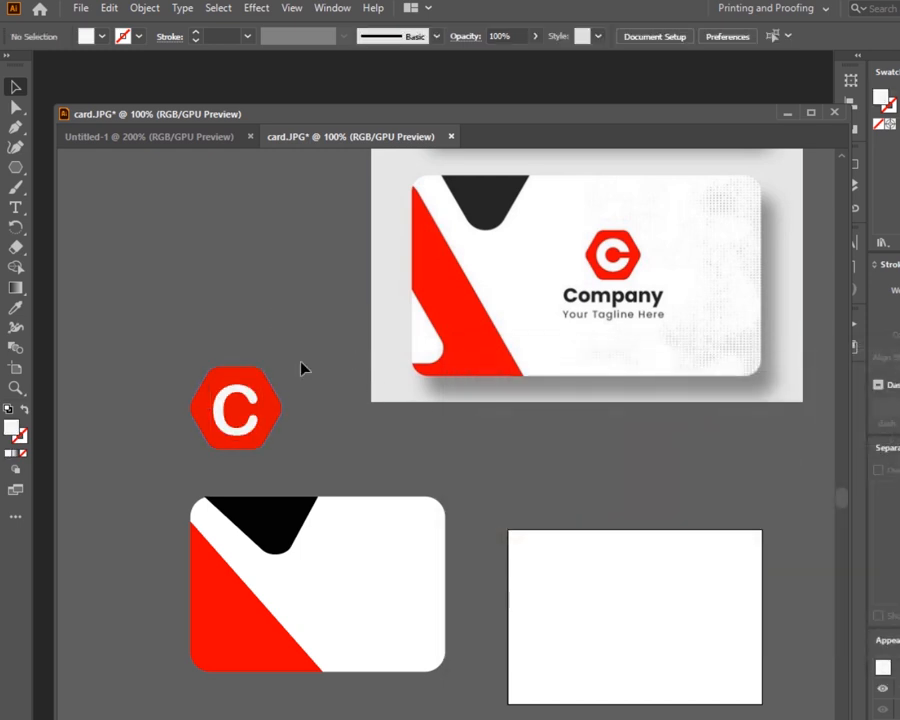
# - Select the hexagon and the letter C together and group them into a logo
pyautogui.moveTo(301, 368); pyautogui.dragTo(170, 430)
pyautogui.rightClick(233, 408)
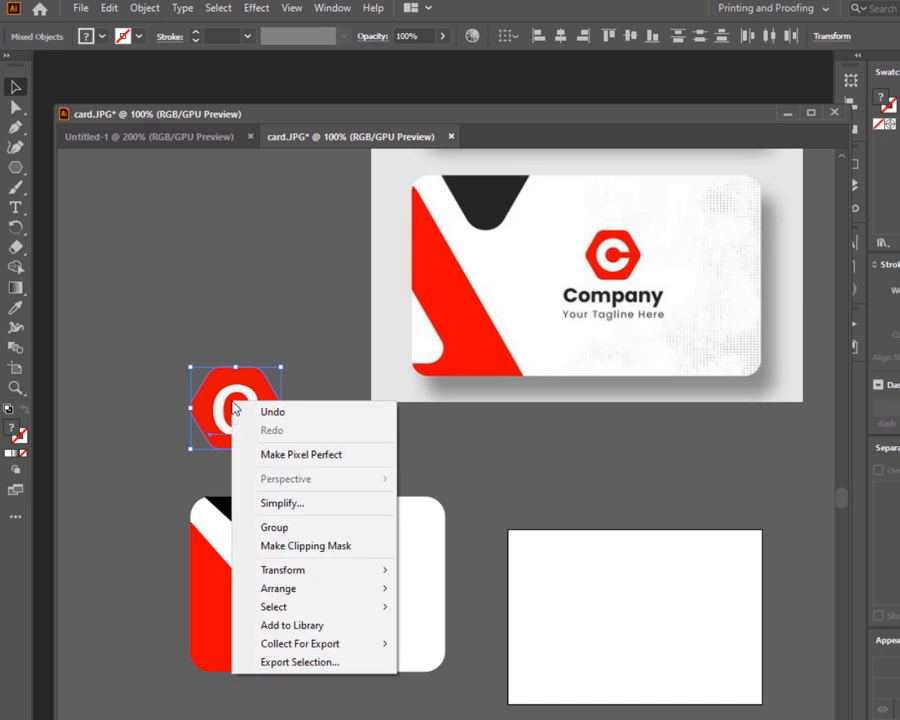
pyautogui.click(275, 436)
# - Move the logo onto the card's upper right area and scale it down slightly
pyautogui.moveTo(248, 420); pyautogui.dragTo(372, 575)
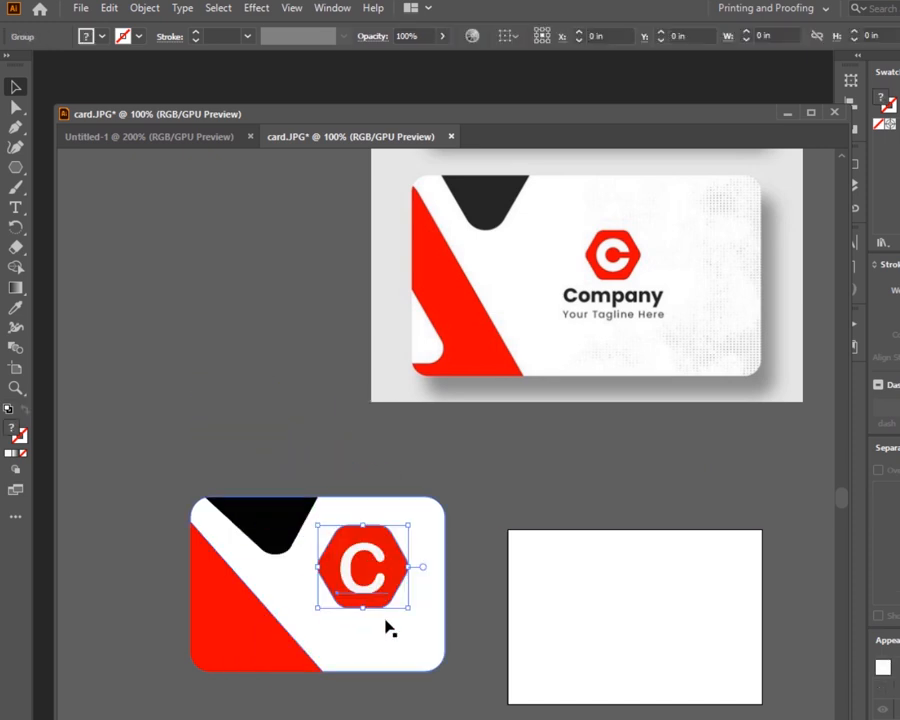
pyautogui.moveTo(409, 608)
pyautogui.mouseDown()
pyautogui.moveTo(397, 586)
pyautogui.moveTo(397, 597)
pyautogui.mouseUp()
pyautogui.click(507, 482)
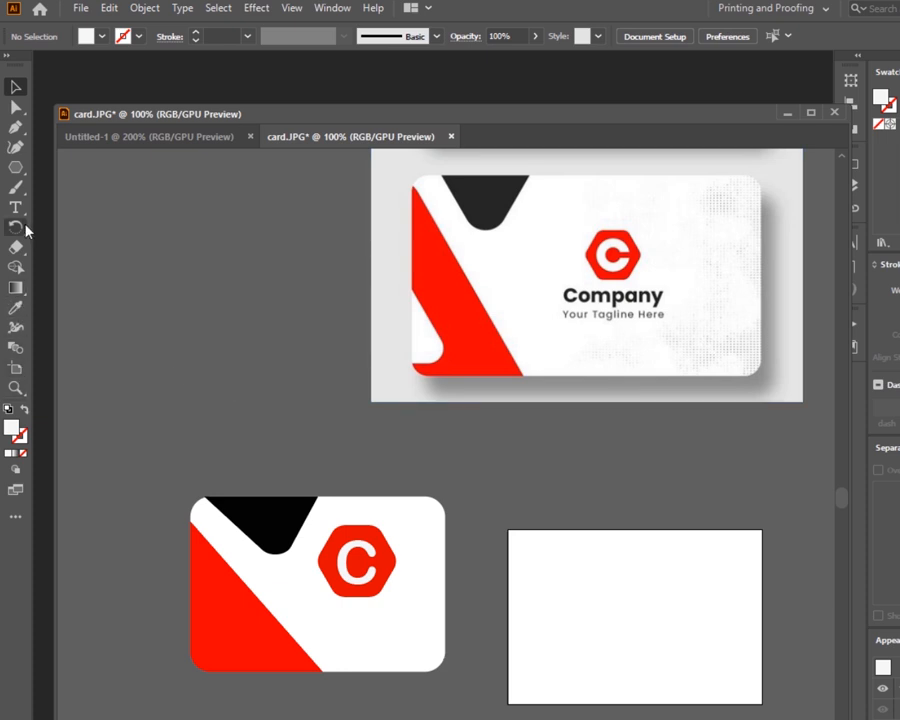
# - Add a text block reading Company and Your Tagline here below the card, set to 18 pt
pyautogui.press('t')
pyautogui.click(269, 719)
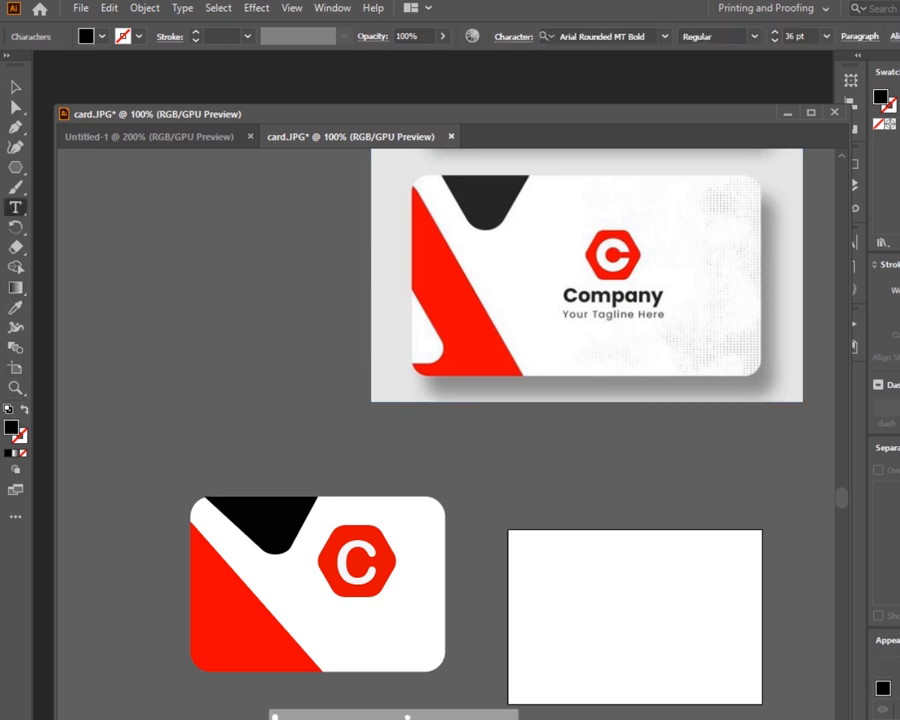
pyautogui.press('BackSpace')
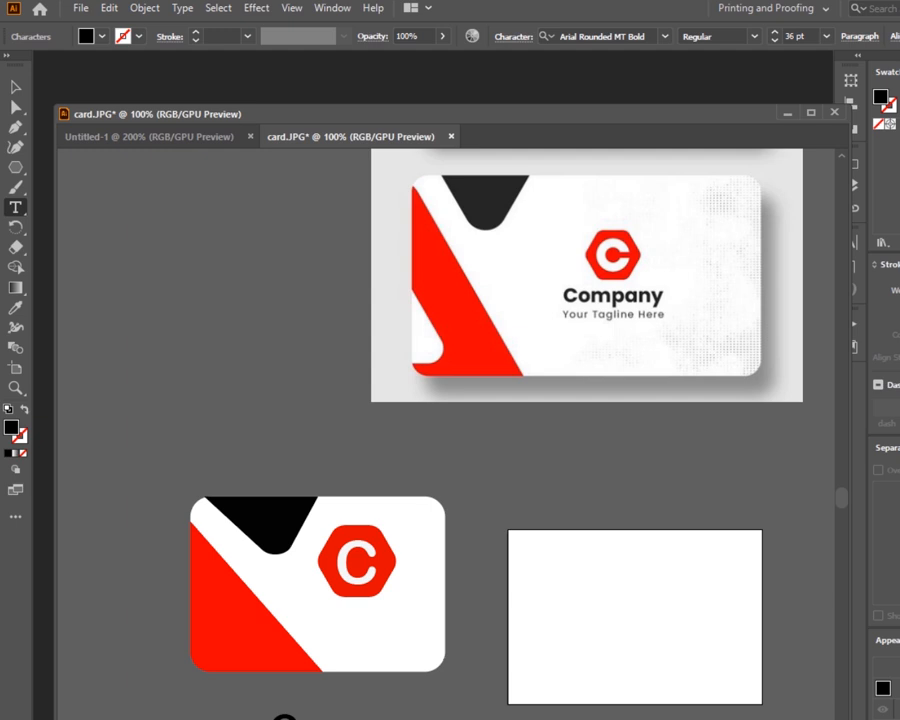
pyautogui.click(828, 37)
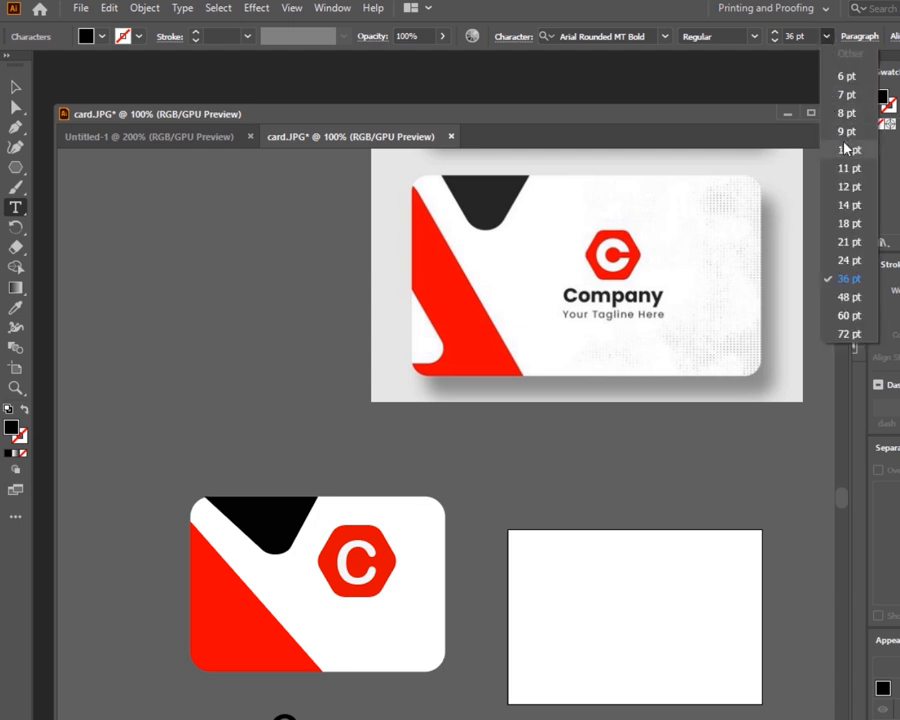
pyautogui.click(850, 224)
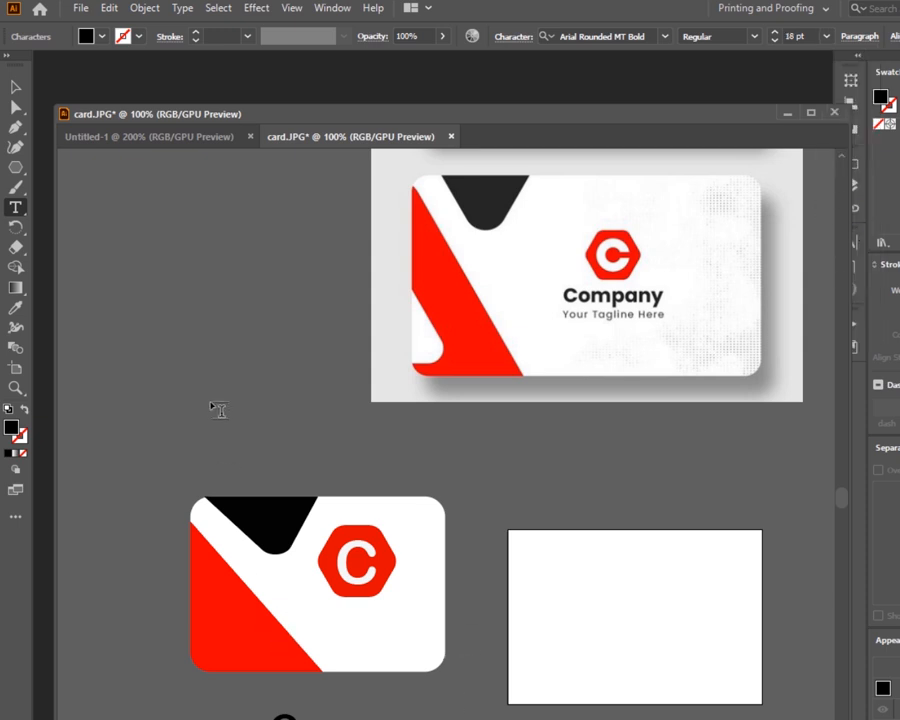
# - Move the text block onto the card under the logo and scale it down to fit
pyautogui.click(16, 89)
pyautogui.moveTo(395, 714); pyautogui.dragTo(428, 628)
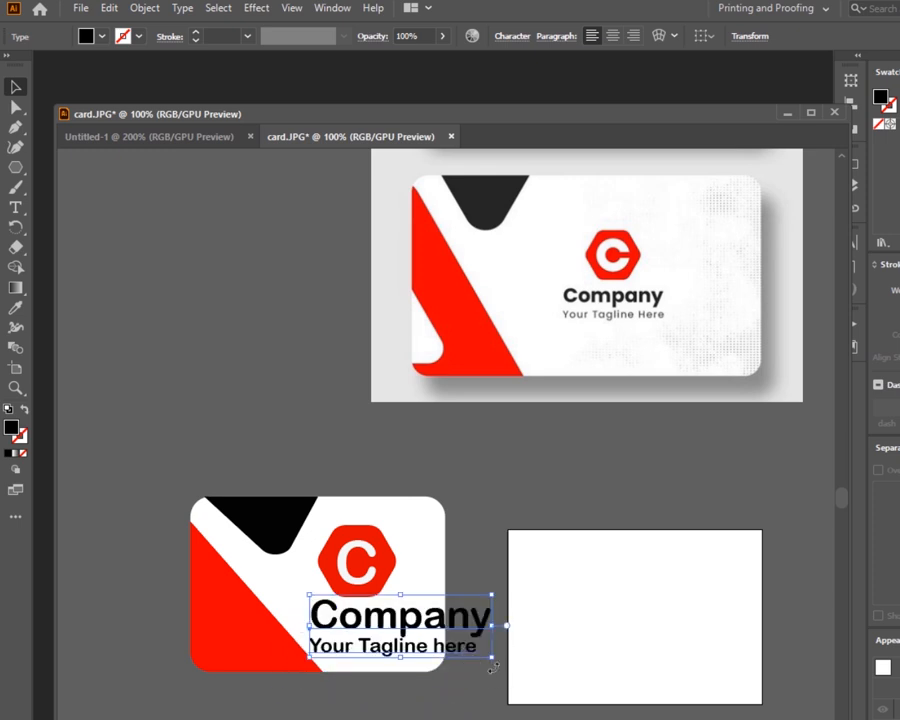
pyautogui.moveTo(493, 655); pyautogui.dragTo(372, 620)
pyautogui.click(470, 709)
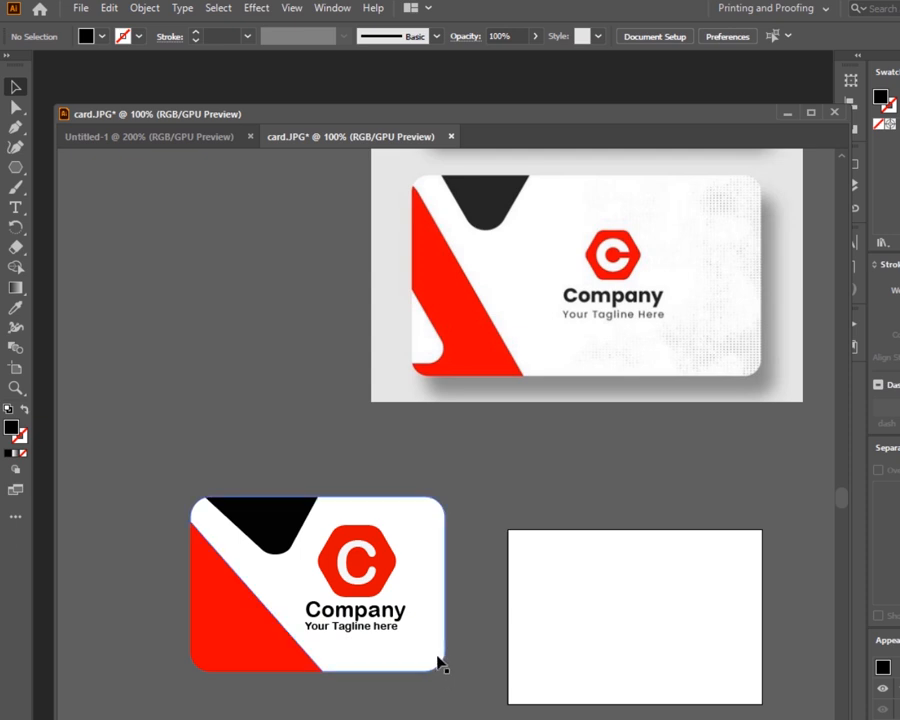
# - Create a three-sided polygon with the Polygon tool below the card
pyautogui.scroll(-3, 437, 652)
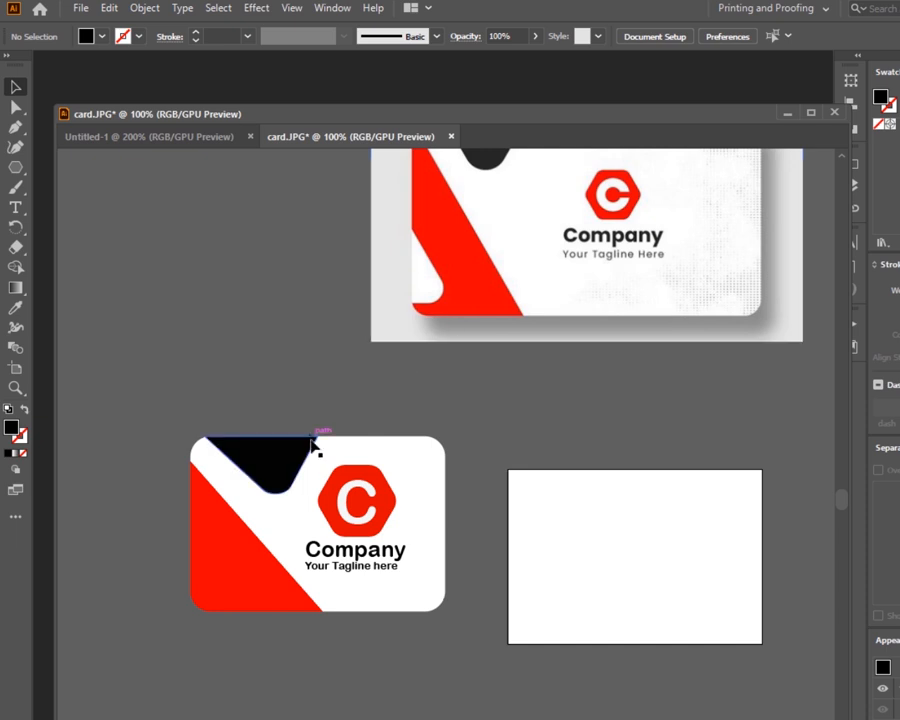
pyautogui.click(16, 170)
pyautogui.click(534, 405)
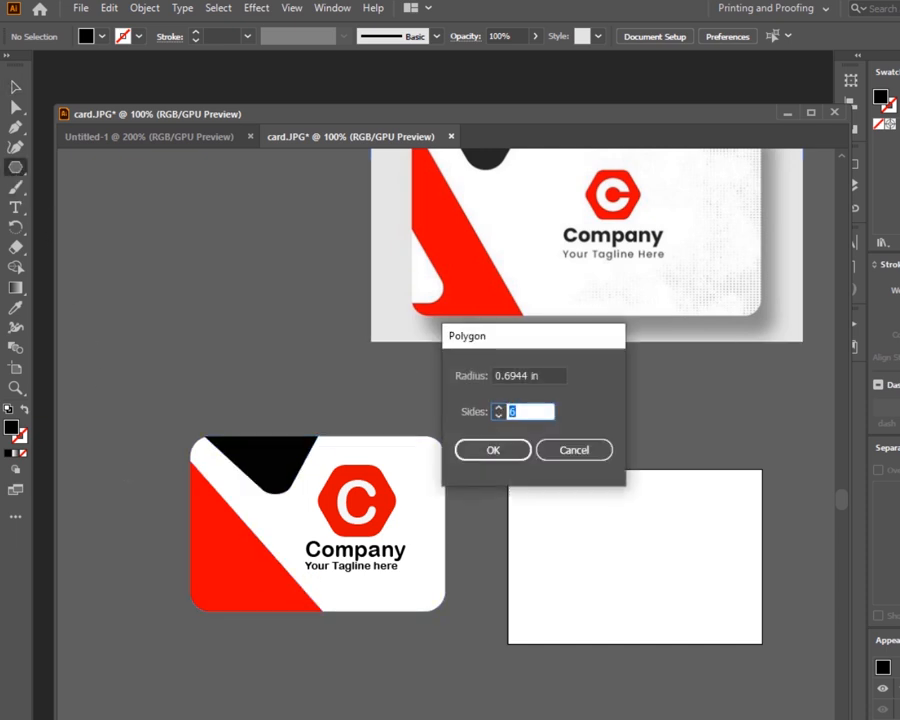
pyautogui.write('3')
pyautogui.click(503, 447)
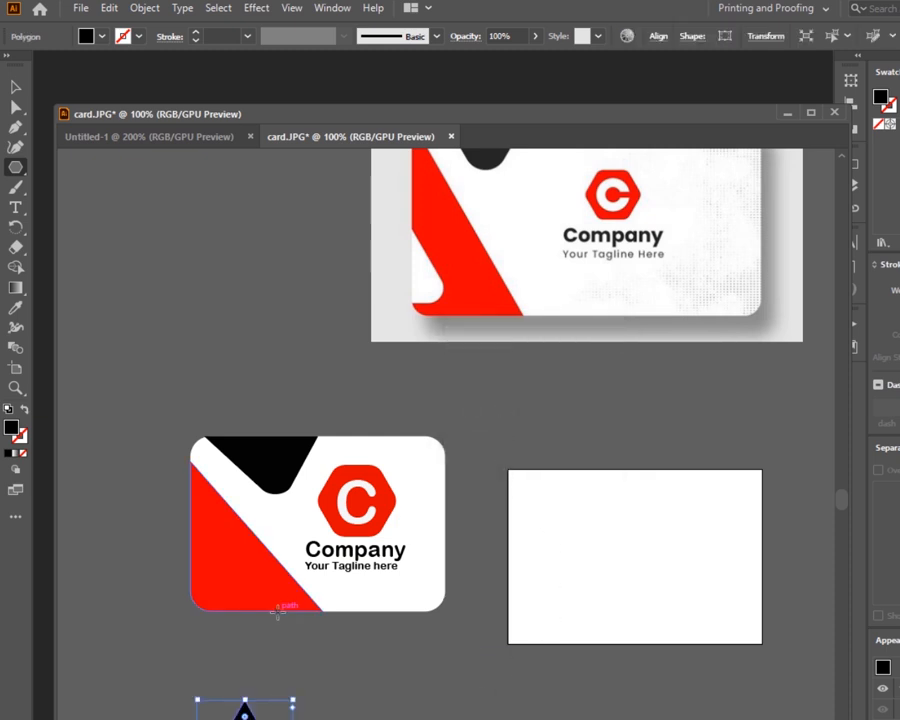
# - Round one corner of the triangle with the Direct Selection tool's corner widget
pyautogui.click(15, 88)
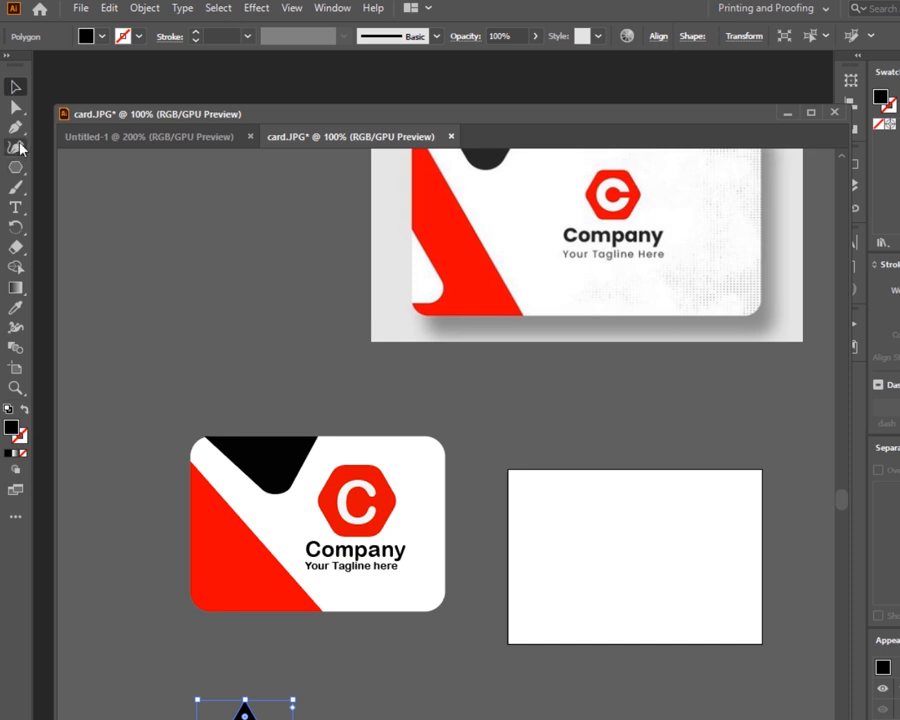
pyautogui.click(222, 717)
pyautogui.click(245, 717)
pyautogui.click(190, 717)
pyautogui.click(15, 109)
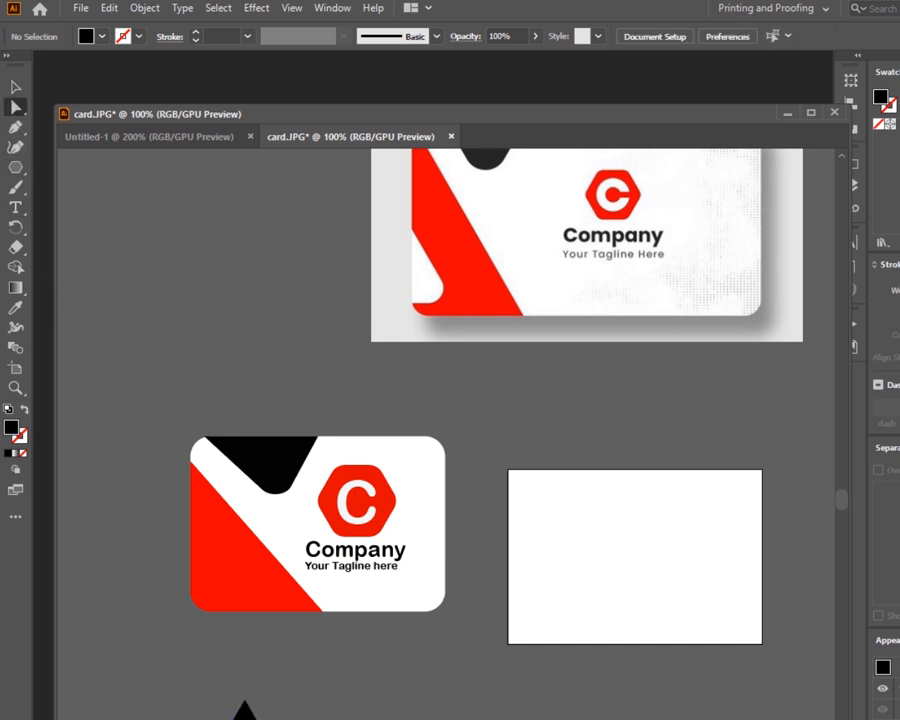
pyautogui.click(245, 717)
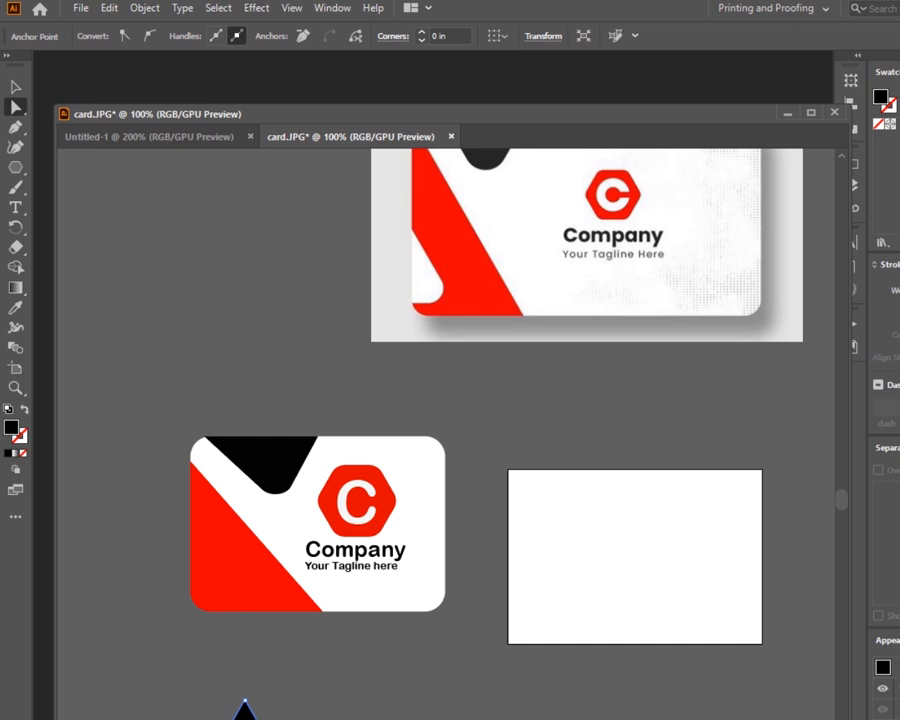
pyautogui.moveTo(245, 717); pyautogui.dragTo(243, 717)
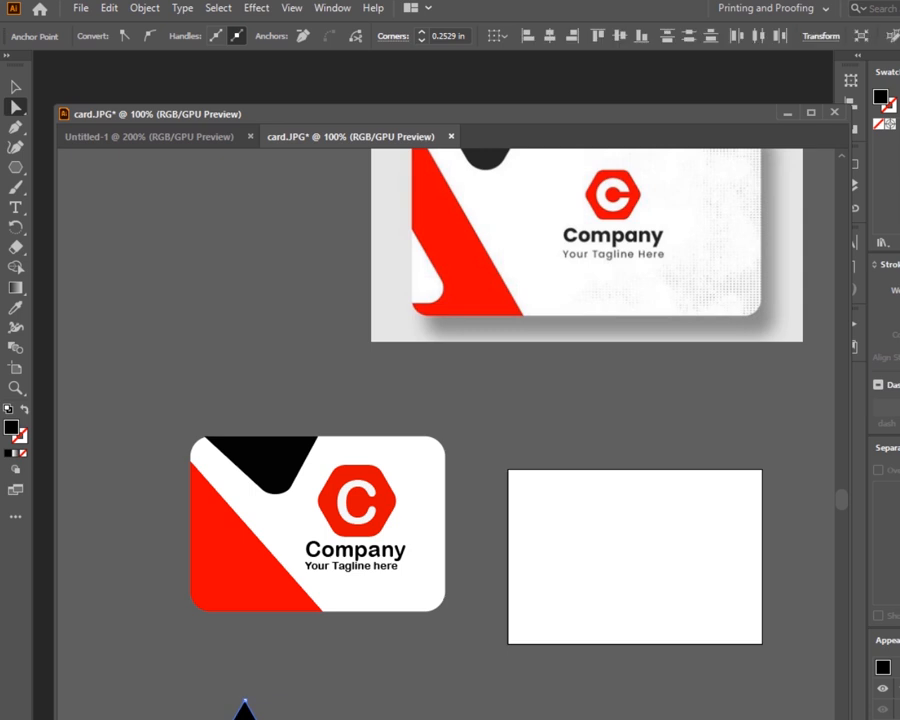
pyautogui.click(150, 675)
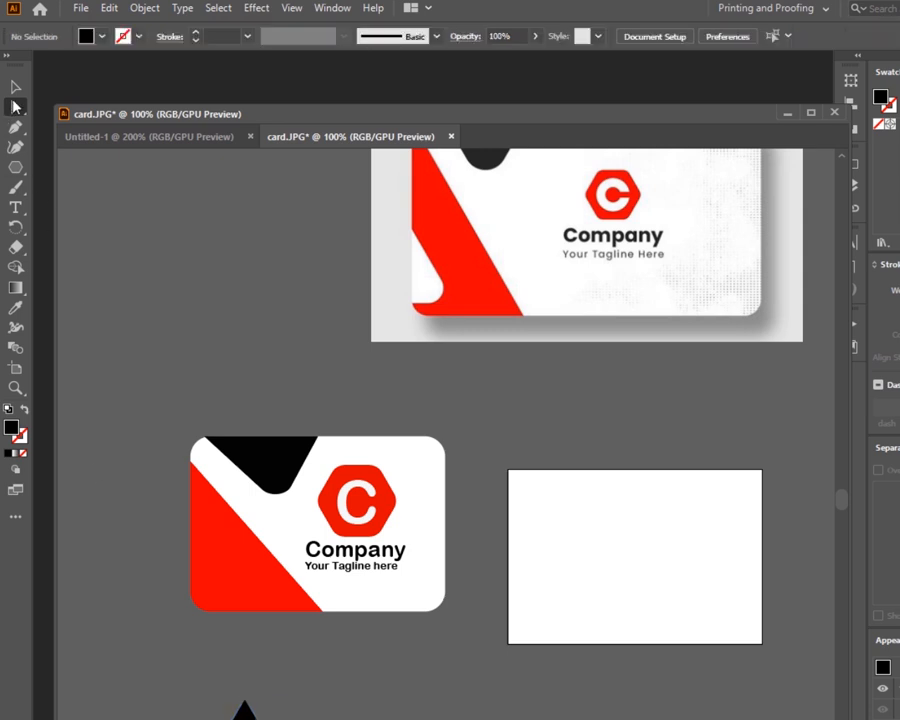
# - Move the triangle over the card's lower left corner
pyautogui.click(16, 87)
pyautogui.click(245, 716)
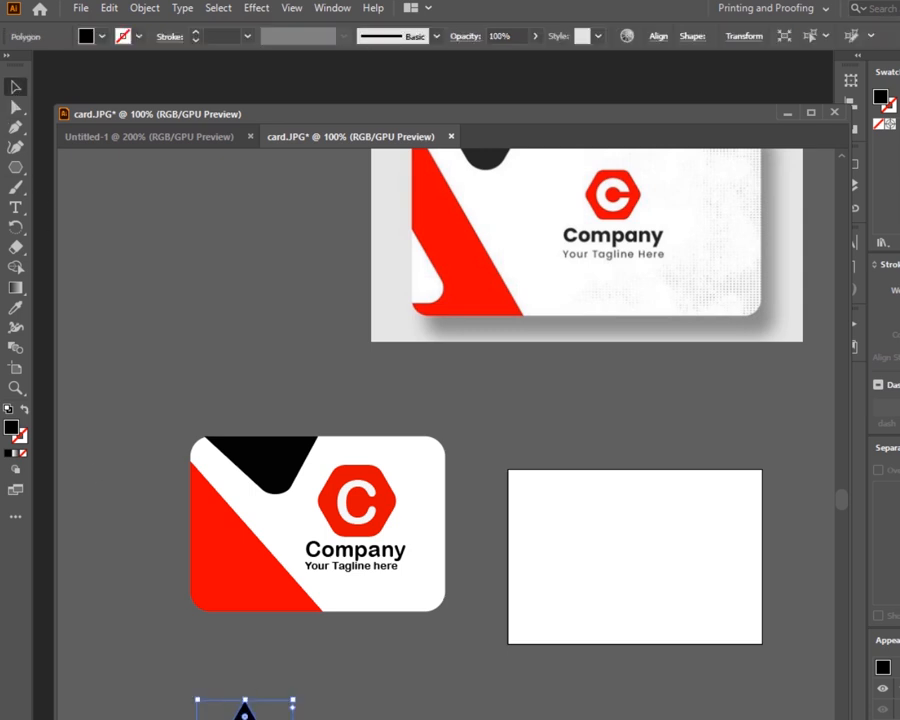
pyautogui.moveTo(262, 716); pyautogui.dragTo(204, 568)
pyautogui.hotkey('ctrl', 'shift', 'a')
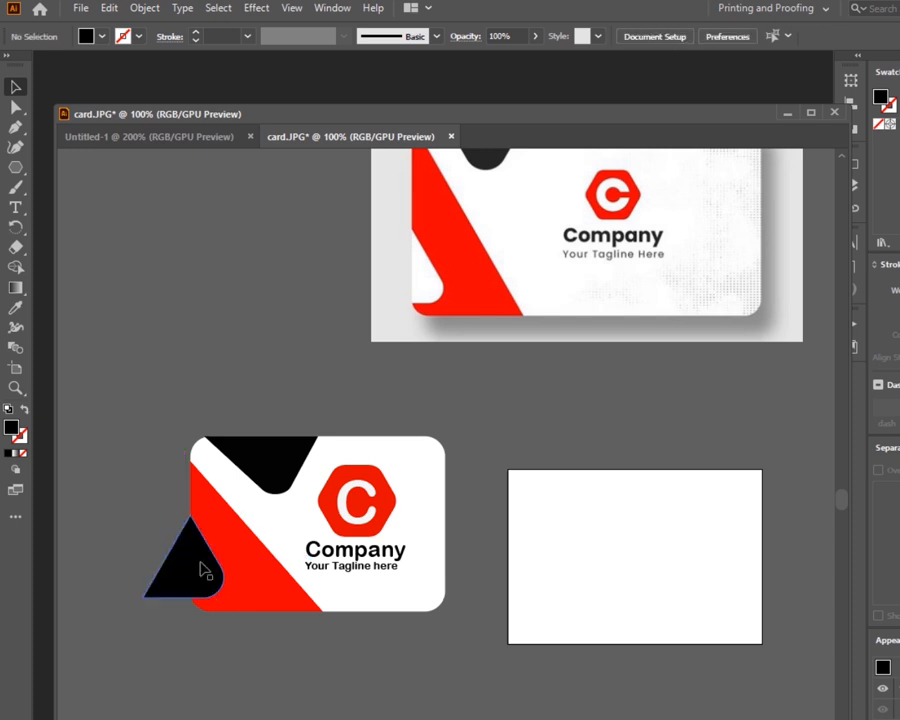
# - Fill the triangle with the card's white using the Eyedropper
pyautogui.click(205, 570)
pyautogui.click(16, 307)
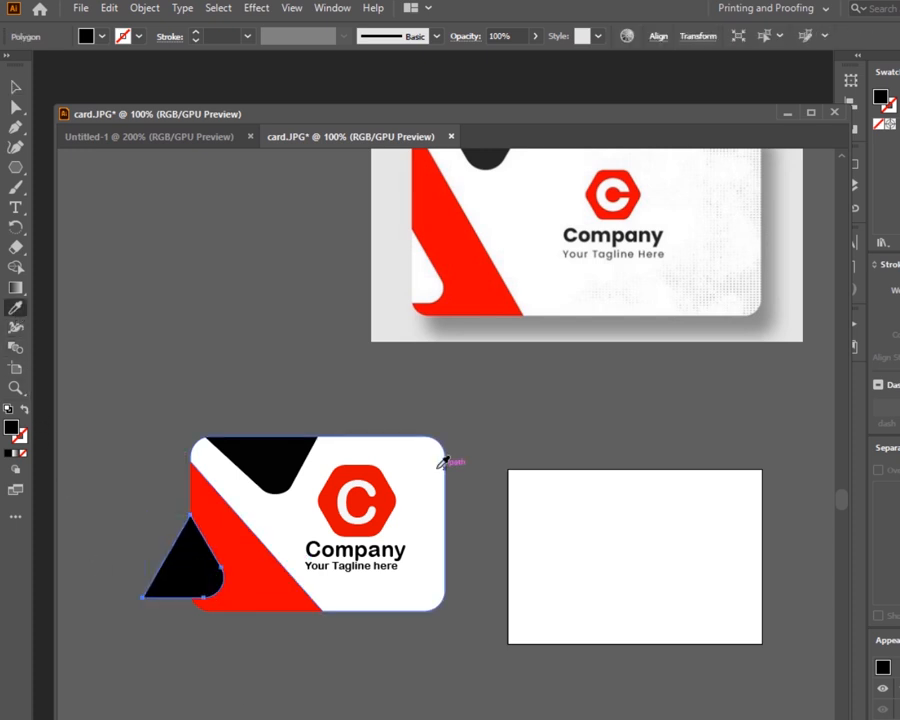
pyautogui.click(443, 462)
pyautogui.press('v')
pyautogui.hotkey('ctrl', 'shift', 'a')
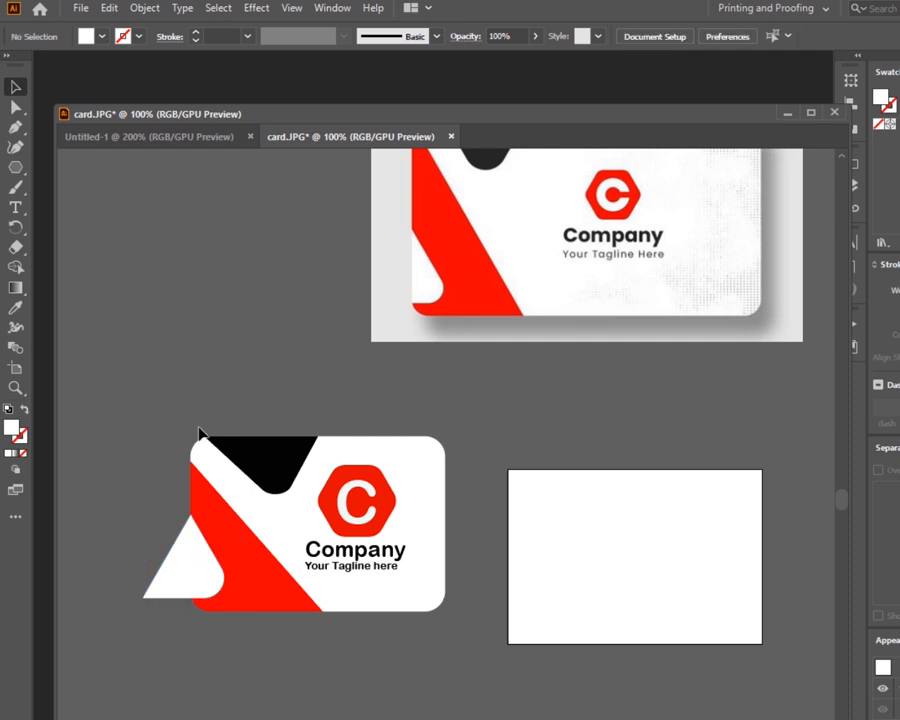
# - Trim off the part of the triangle extending beyond the card's left edge with the Shape Builder tool
pyautogui.moveTo(139, 428); pyautogui.dragTo(211, 658)
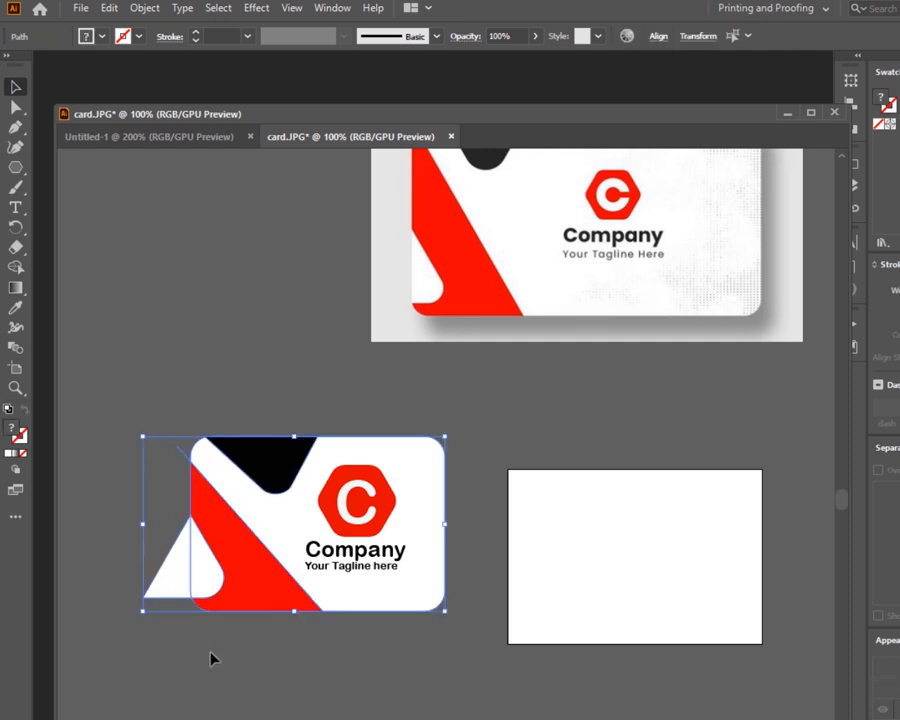
pyautogui.click(16, 267)
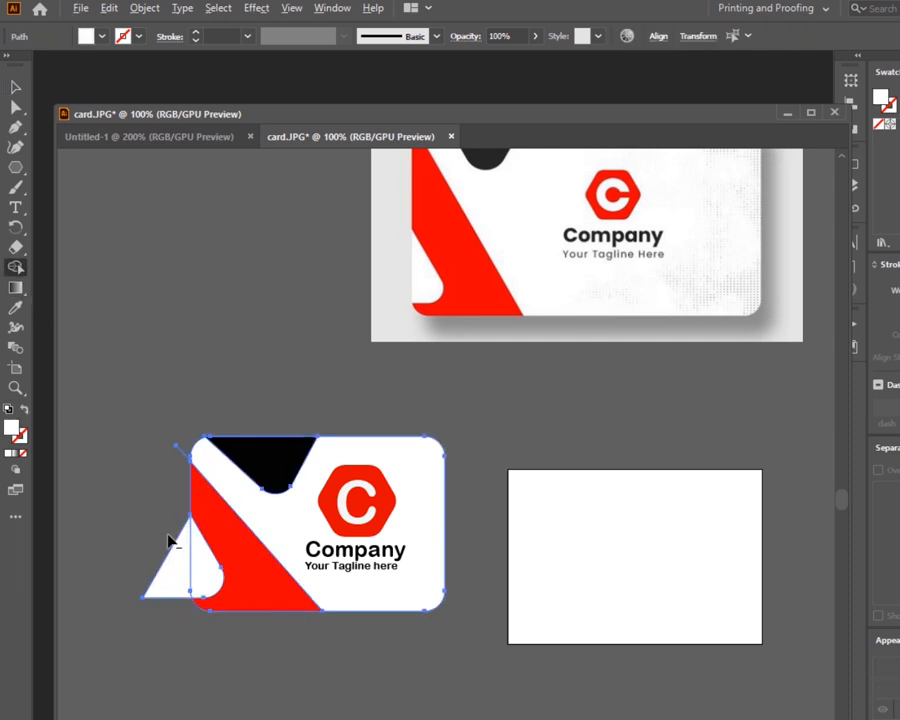
pyautogui.keyDown('alt'); pyautogui.click(168, 560); pyautogui.keyUp('alt')
pyautogui.click(16, 87)
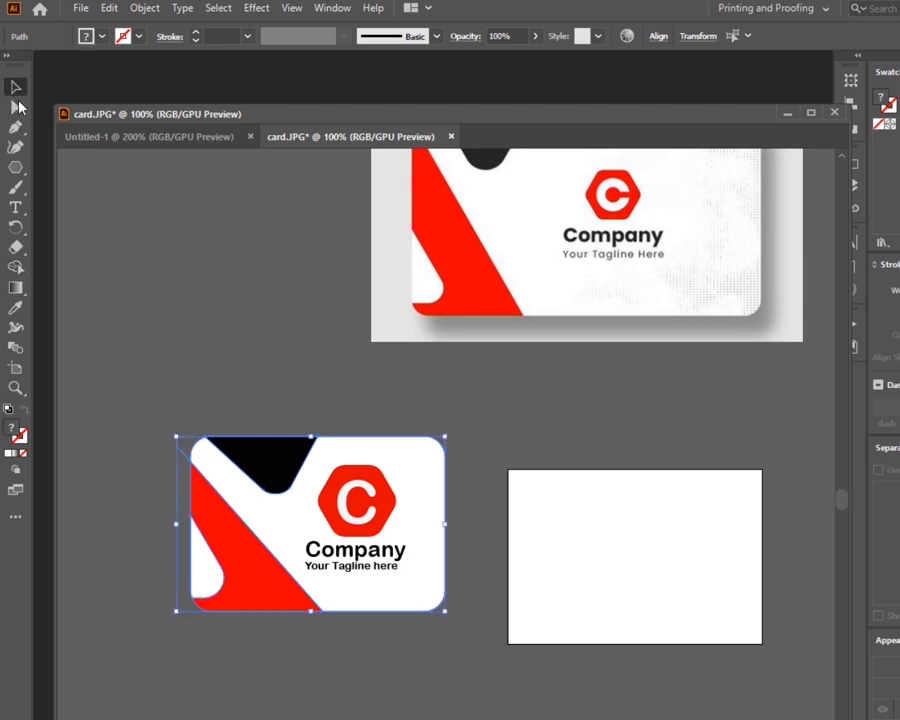
pyautogui.click(135, 260)
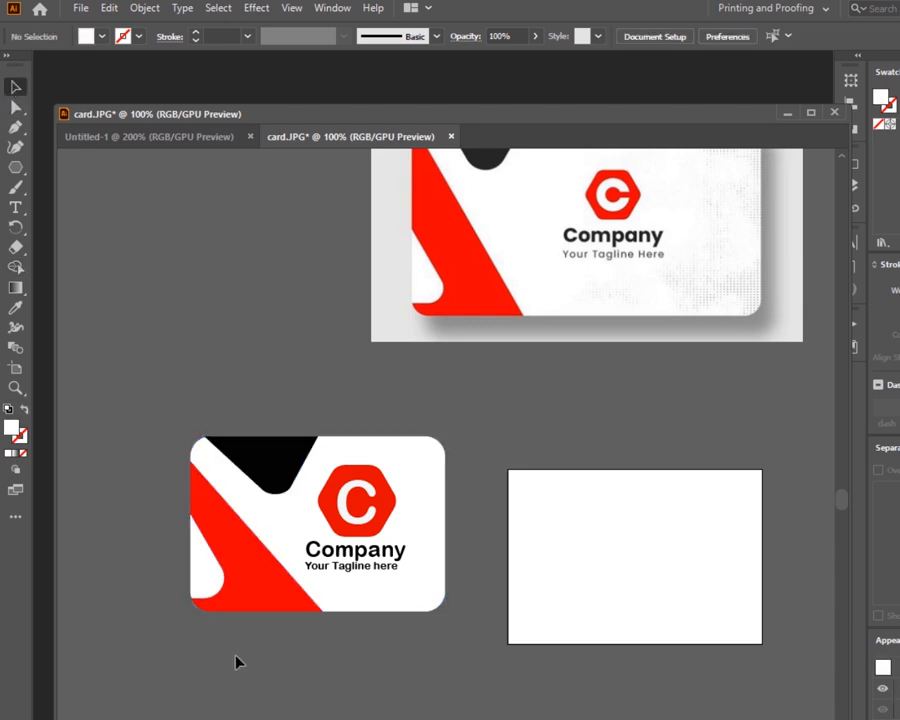
pyautogui.scroll(2, 552, 480)
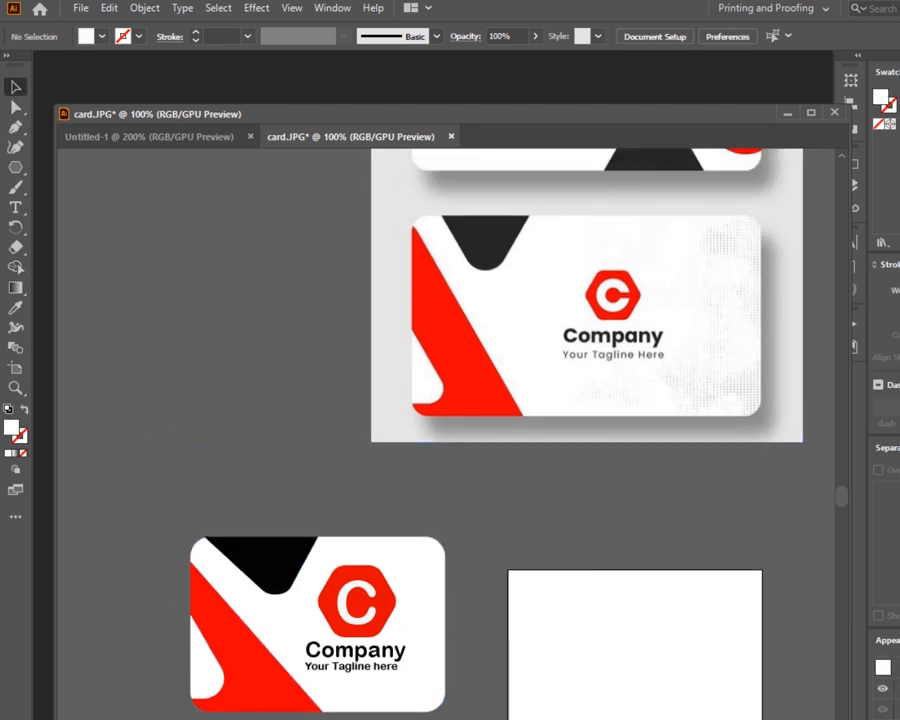